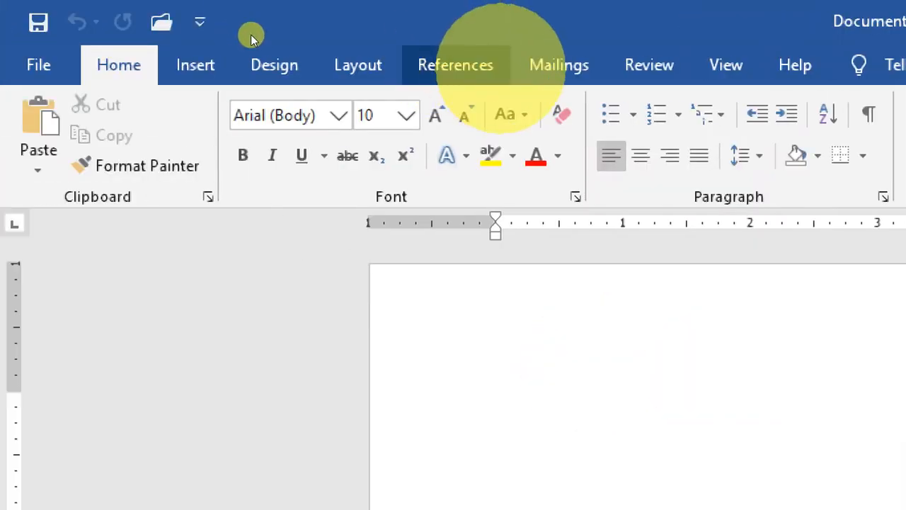
Enter the line "What is Computer" and generate sample text below it with =rand(2,3).
{"action": "left_click", "coordinate": [455, 65]}
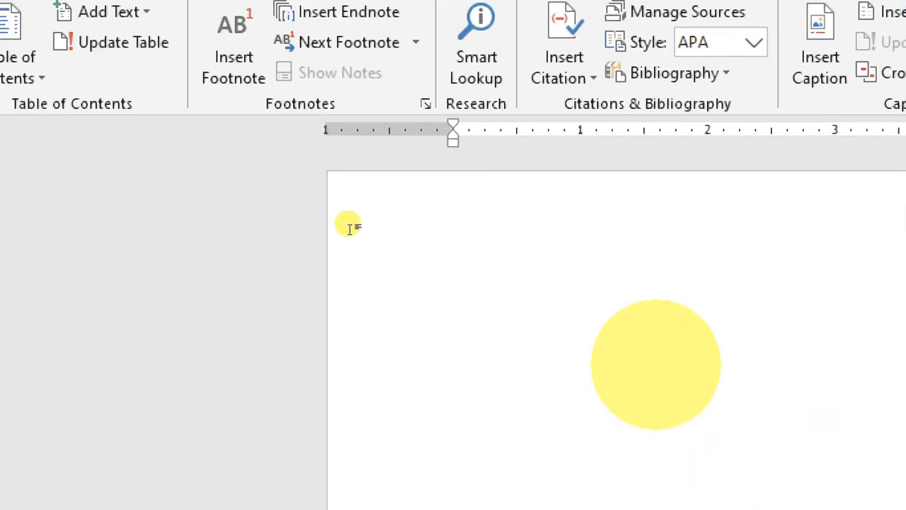
{"action": "type", "text": "What is COm"}
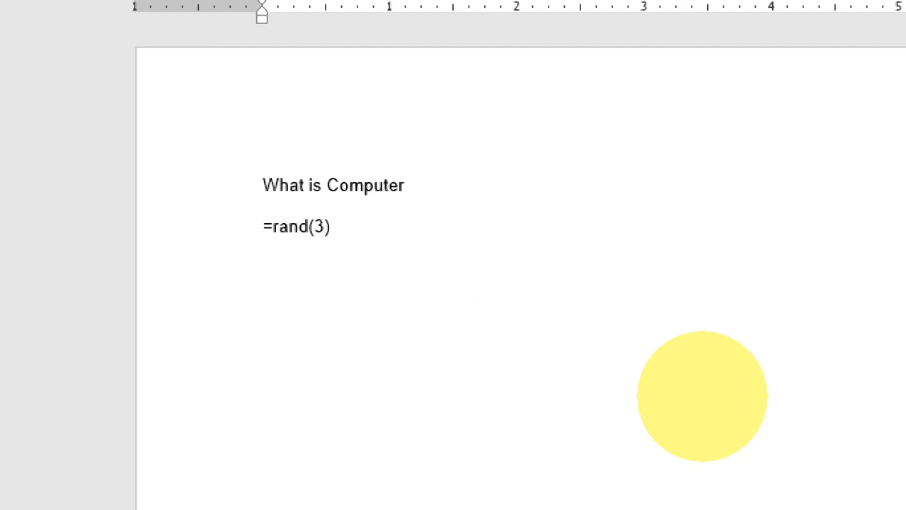
{"action": "key", "text": "BackSpace"}
{"action": "type", "text": "2,3"}
{"action": "key", "text": "Return"}
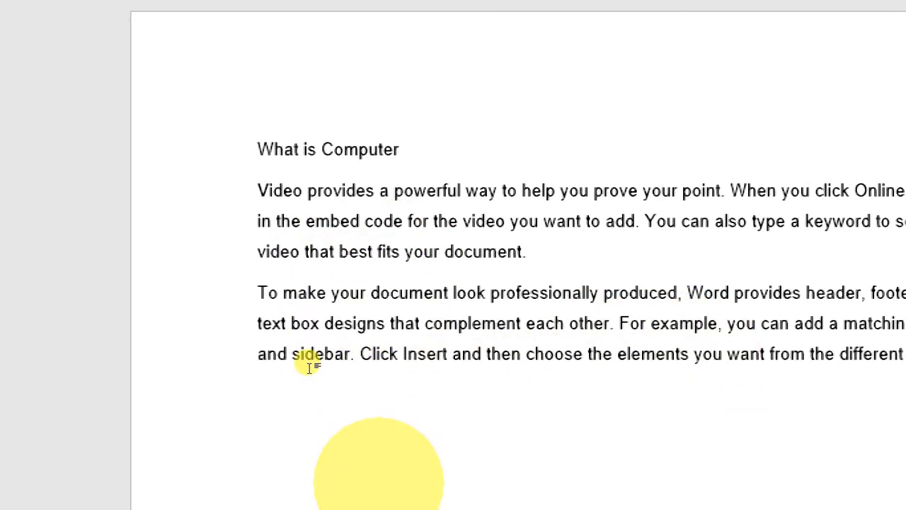
Add the line "What is Internet" below the sample text and fill in placeholder paragraphs under it with =rand().
{"action": "key", "text": "Return"}
{"action": "type", "text": "What"}
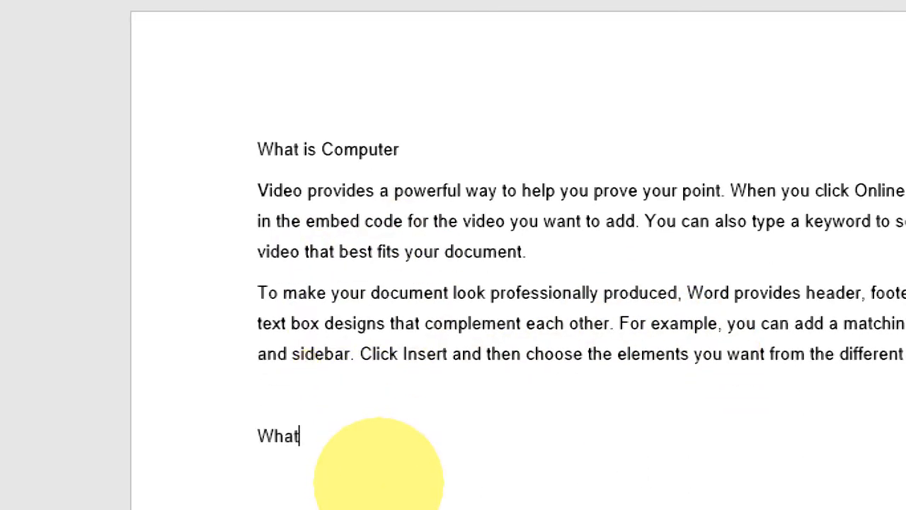
{"action": "type", "text": " is Internet"}
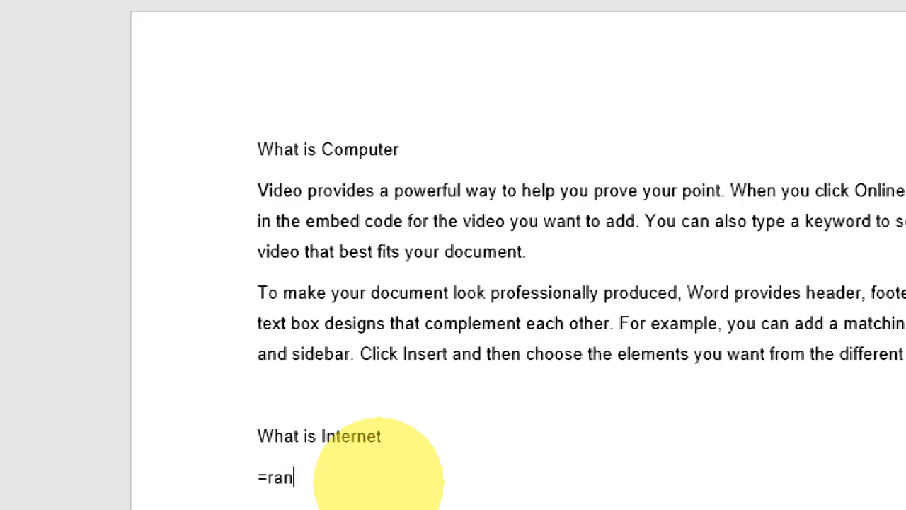
{"action": "type", "text": ")"}
{"action": "key", "text": "Return"}
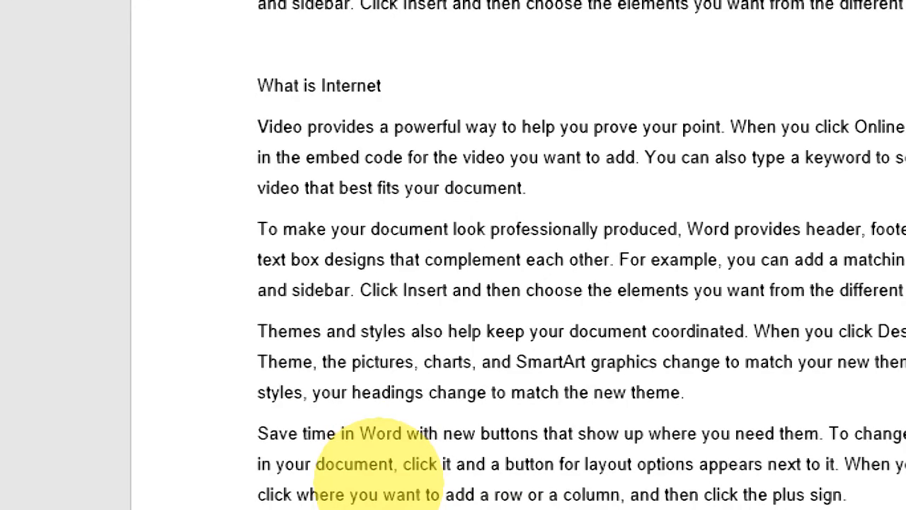
Add the line "What is Web Browser" at the document's end, followed by placeholder paragraphs generated with =rand().
{"action": "scroll", "coordinate": [374, 364], "scroll_direction": "down", "scroll_amount": 4}
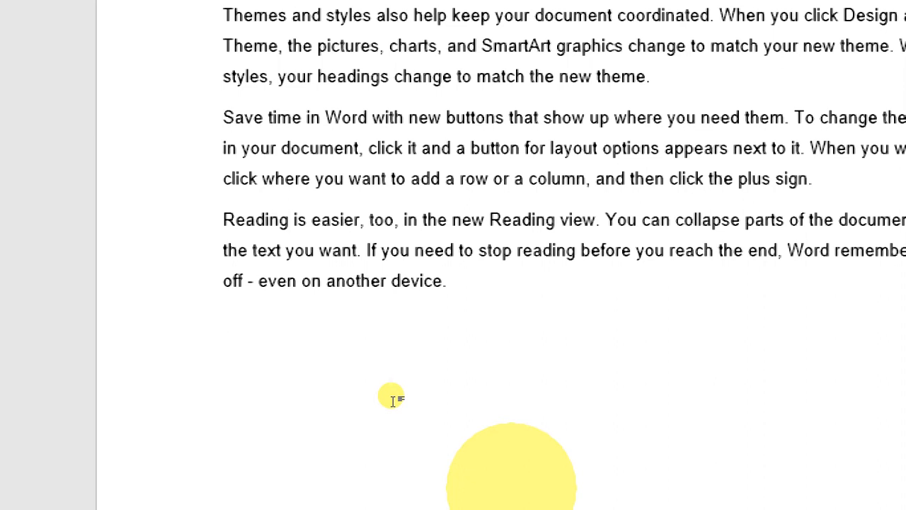
{"action": "type", "text": "What i"}
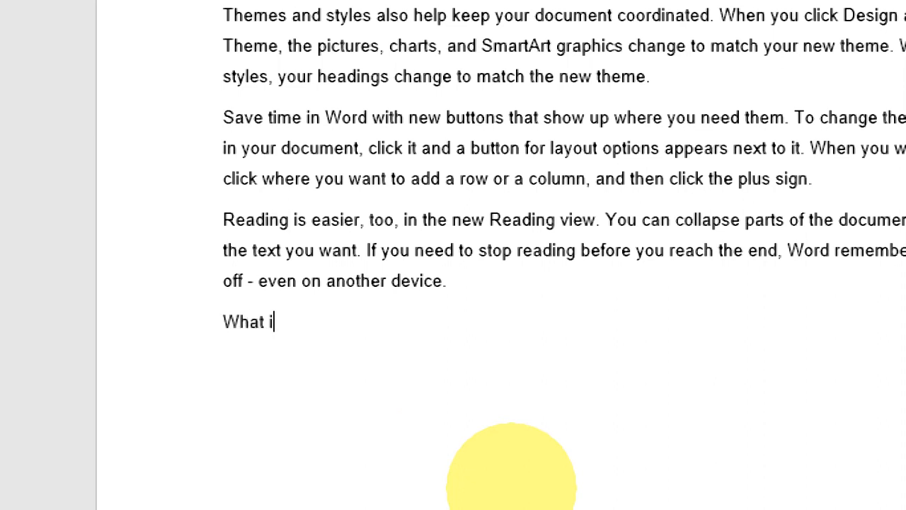
{"action": "type", "text": "s Web Browser"}
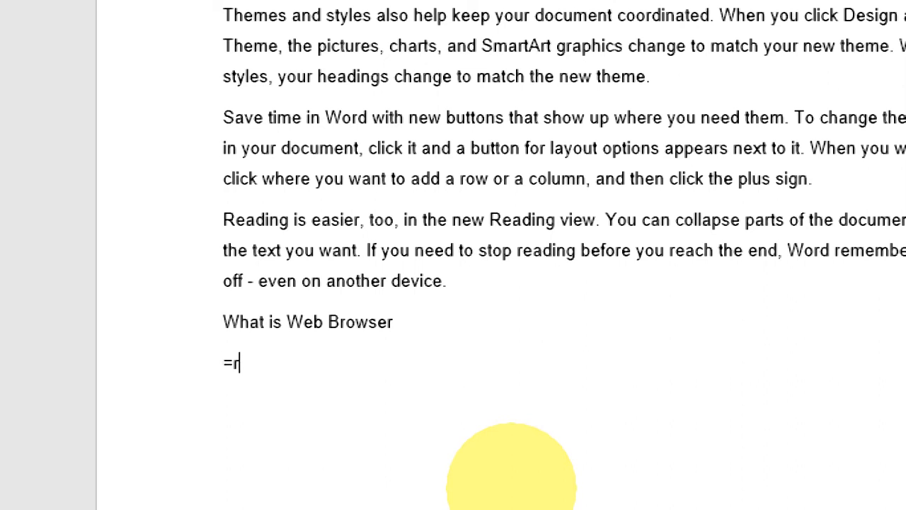
{"action": "type", "text": "d()"}
{"action": "key", "text": "Return"}
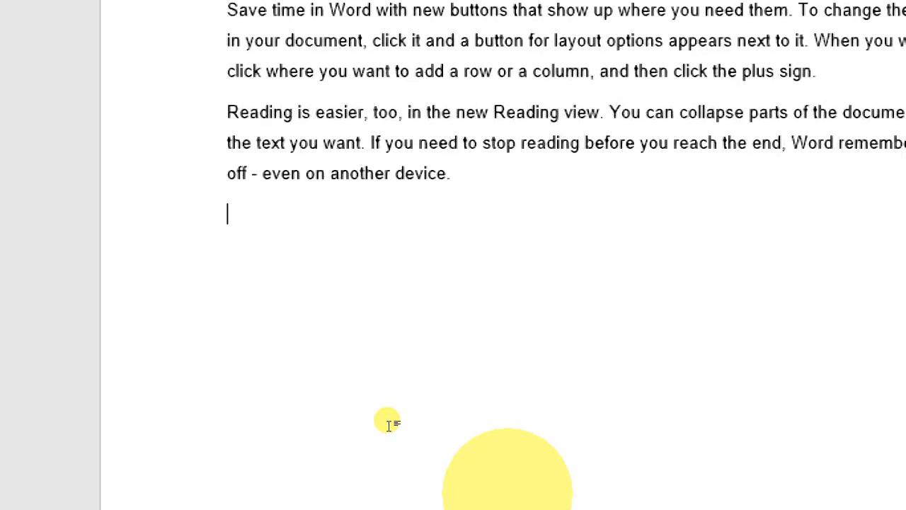
Add a second "What is Internet" line after the Web Browser section, with =rand() placeholder paragraphs beneath it.
{"action": "type", "text": "What is Interne"}
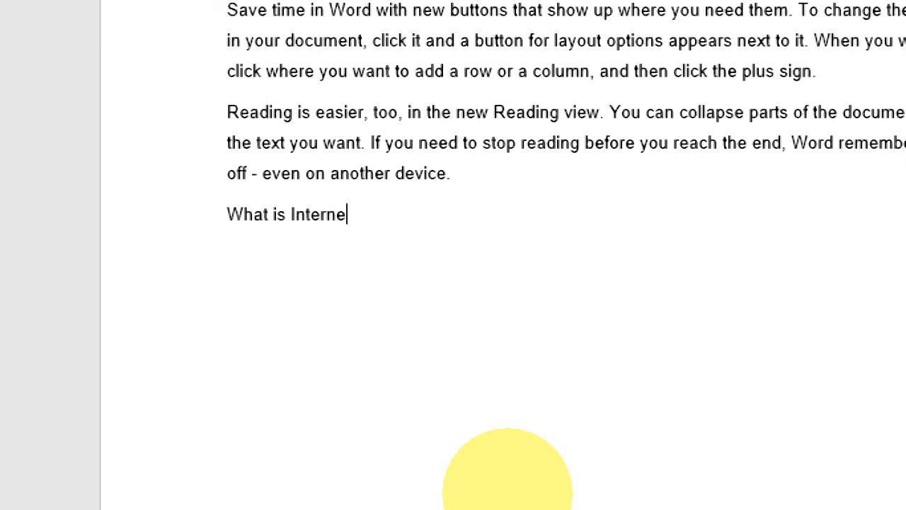
{"action": "type", "text": "=rand()"}
{"action": "key", "text": "Return"}
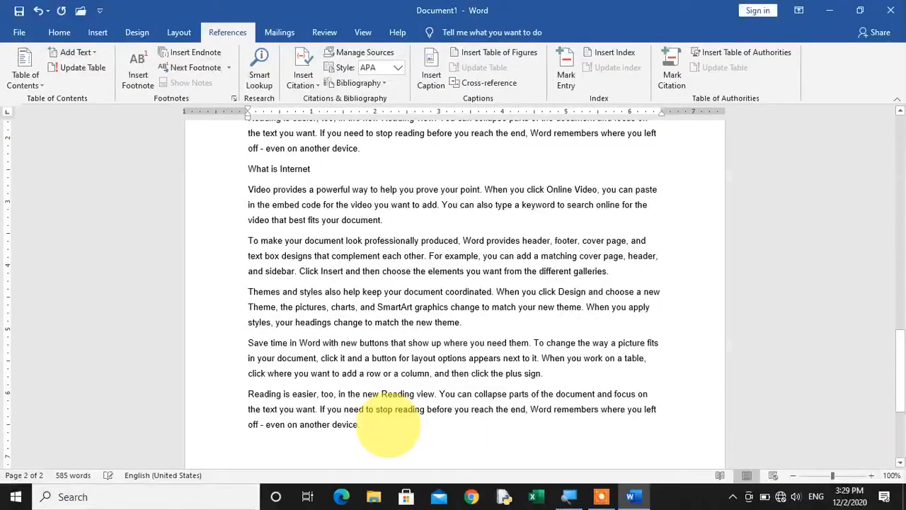
Apply the Heading 1 style to the "What is Computer" line at the start of the document.
{"action": "scroll", "coordinate": [332, 263], "scroll_direction": "up", "scroll_amount": 2}
{"action": "scroll", "coordinate": [300, 318], "scroll_direction": "up", "scroll_amount": 10}
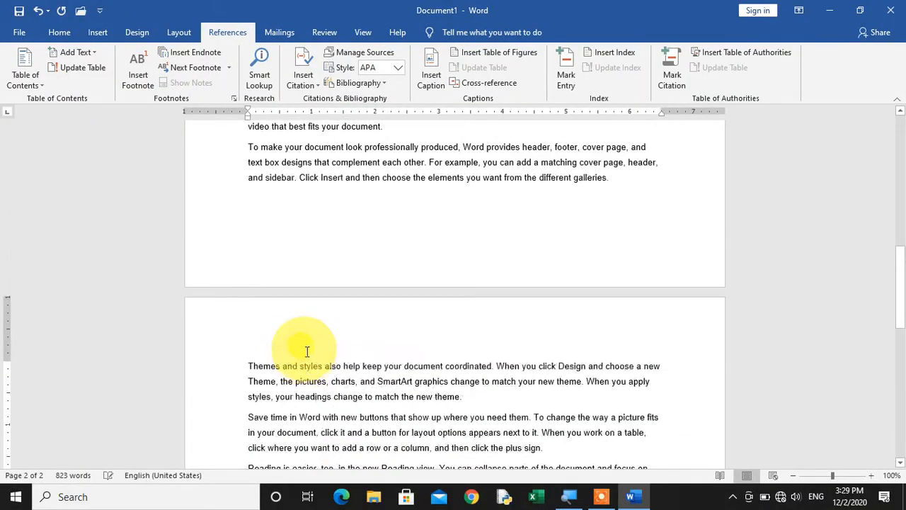
{"action": "scroll", "coordinate": [315, 344], "scroll_direction": "up", "scroll_amount": 5}
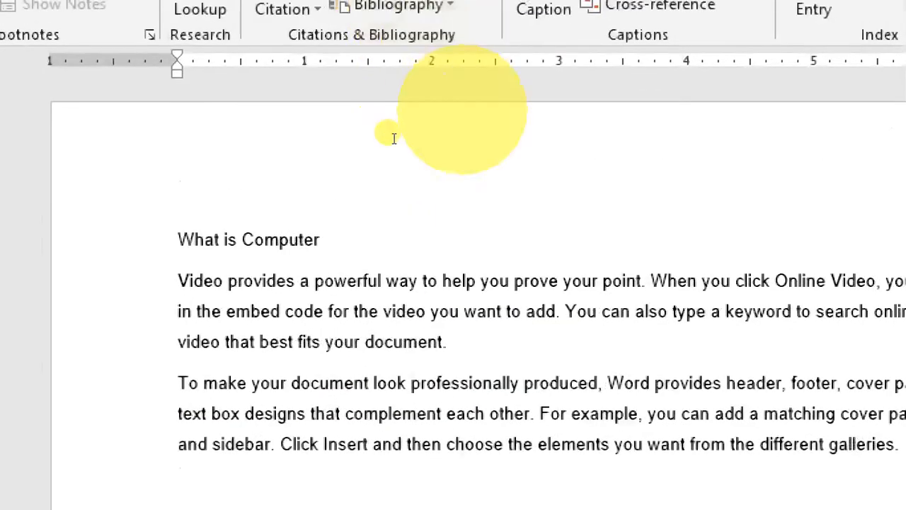
{"action": "left_click_drag", "start_coordinate": [177, 238], "coordinate": [223, 238]}
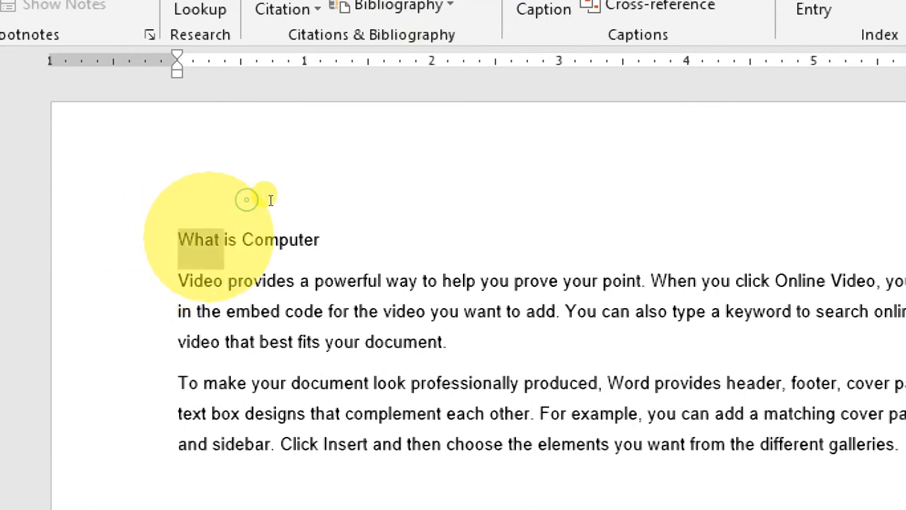
{"action": "left_click_drag", "start_coordinate": [270, 200], "coordinate": [319, 200]}
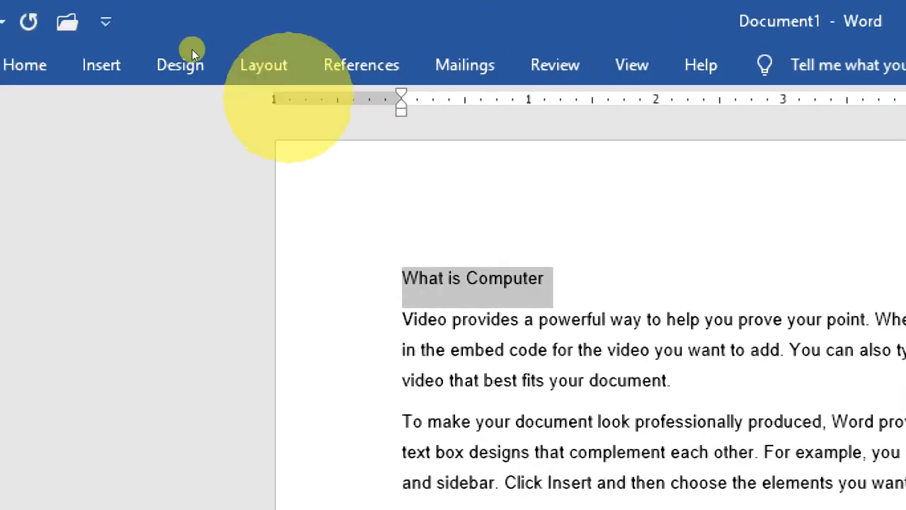
{"action": "left_click", "coordinate": [24, 64]}
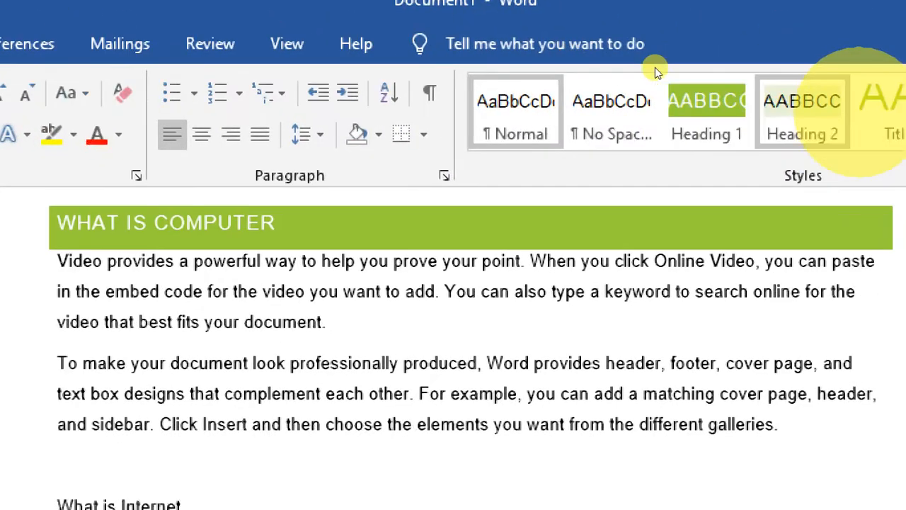
{"action": "left_click", "coordinate": [694, 113]}
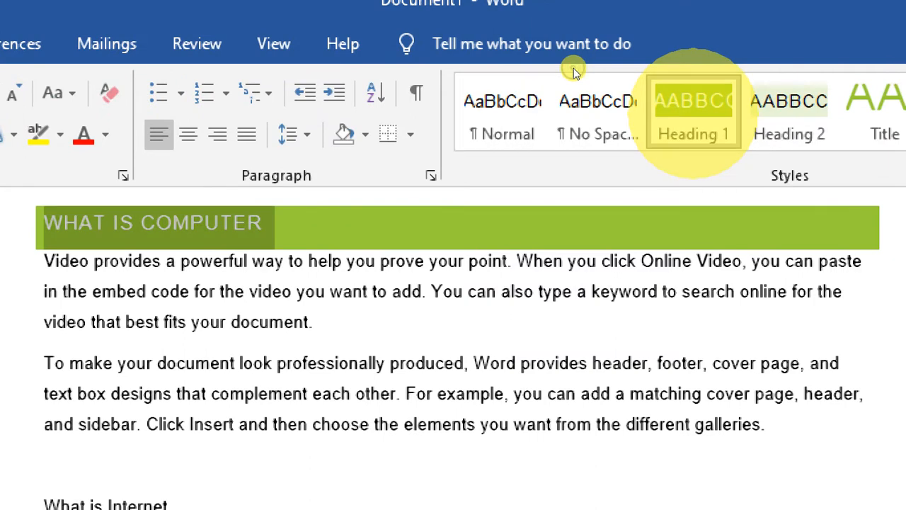
{"action": "left_click", "coordinate": [242, 364]}
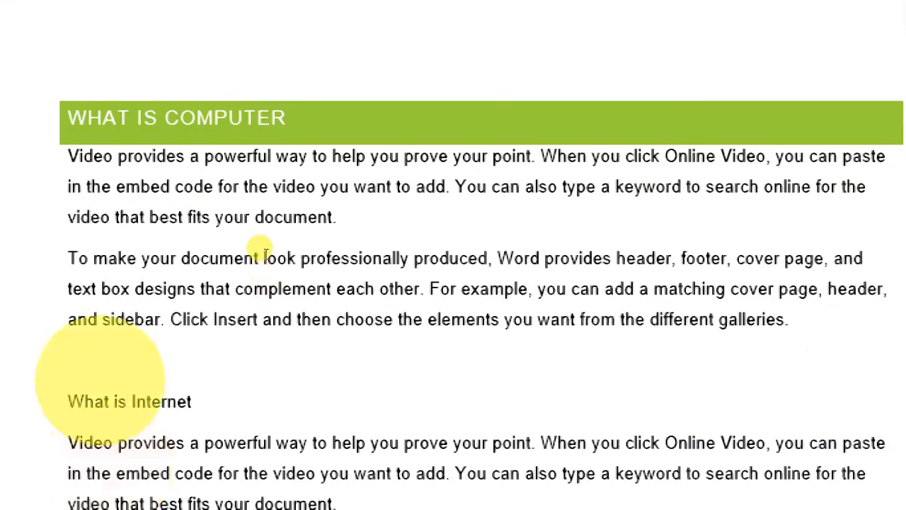
Apply the Heading 1 style to the first "What is Internet" line, below the Computer section.
{"action": "left_click_drag", "start_coordinate": [67, 402], "coordinate": [221, 392]}
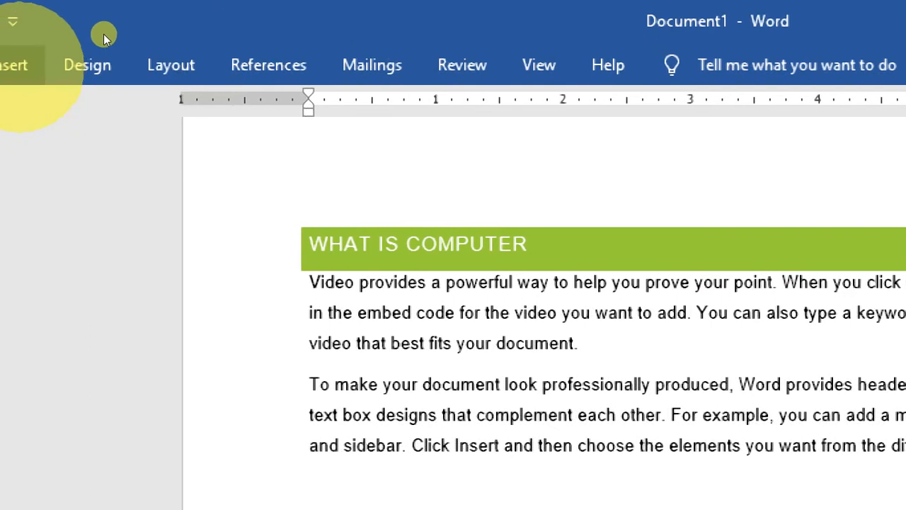
{"action": "left_click", "coordinate": [77, 62]}
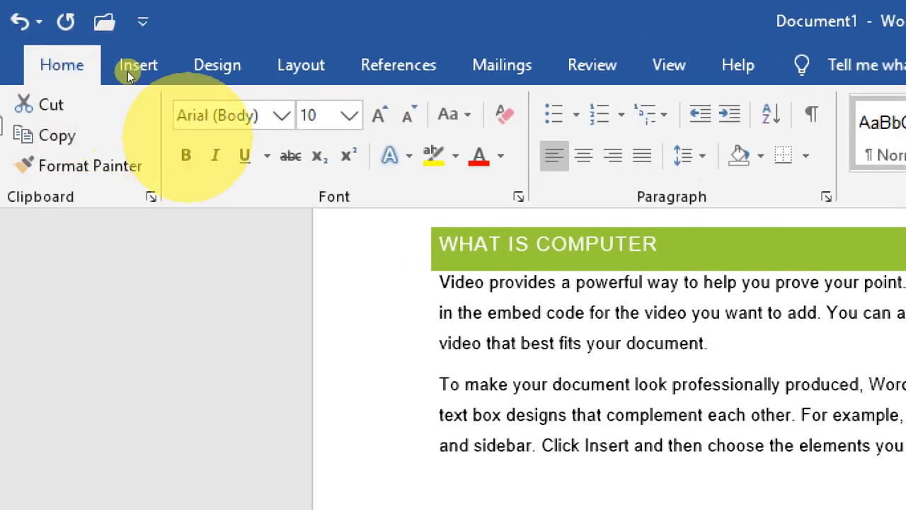
{"action": "right_click", "coordinate": [214, 189]}
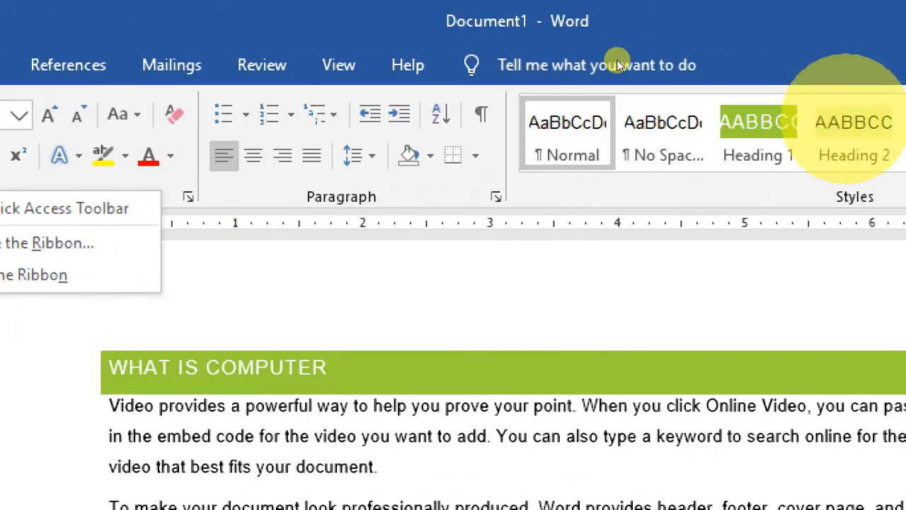
{"action": "left_click", "coordinate": [758, 127]}
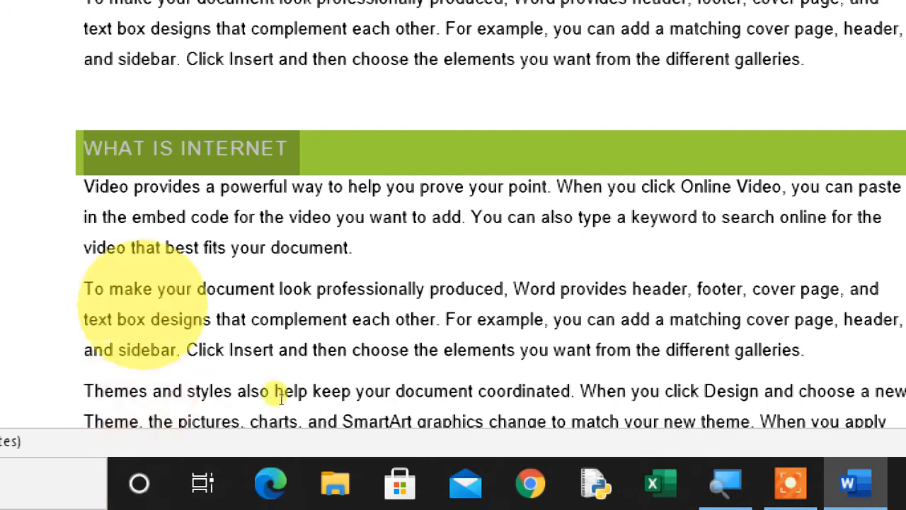
Apply the Heading 1 style to the "What is Web Browser" line.
{"action": "key", "text": "Down"}
{"action": "key", "text": "Down"}
{"action": "key", "text": "Down"}
{"action": "key", "text": "Down"}
{"action": "key", "text": "Down"}
{"action": "key", "text": "Down"}
{"action": "key", "text": "Down"}
{"action": "key", "text": "Down"}
{"action": "key", "text": "Down"}
{"action": "key", "text": "Down"}
{"action": "key", "text": "Down"}
{"action": "key", "text": "Down"}
{"action": "key", "text": "Down"}
{"action": "key", "text": "Down"}
{"action": "key", "text": "Down"}
{"action": "key", "text": "Down"}
{"action": "key", "text": "Down"}
{"action": "key", "text": "Down"}
{"action": "key", "text": "Down"}
{"action": "key", "text": "Down"}
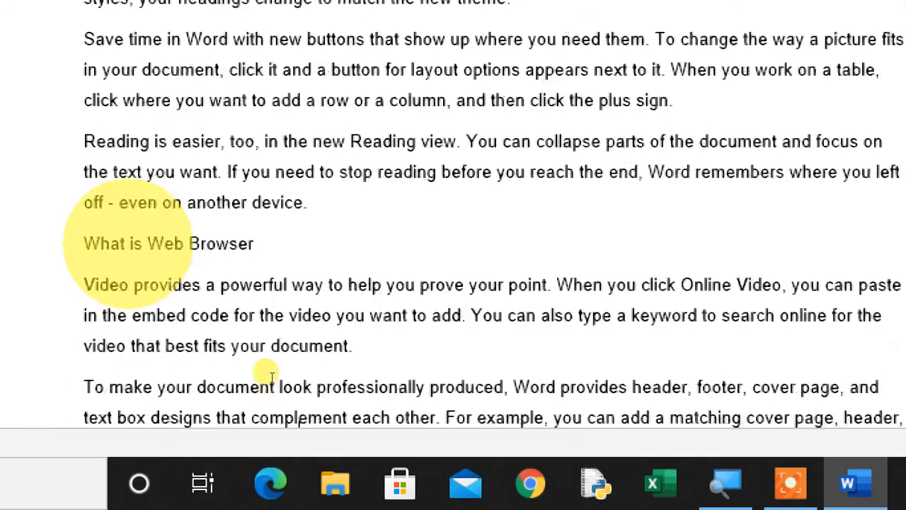
{"action": "scroll", "coordinate": [274, 355], "scroll_direction": "up", "scroll_amount": 4}
{"action": "scroll", "coordinate": [278, 353], "scroll_direction": "up", "scroll_amount": 1}
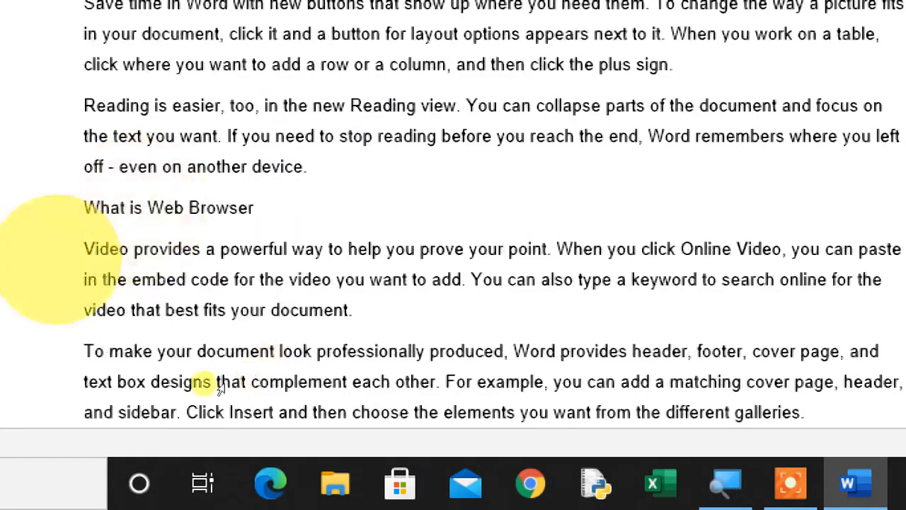
{"action": "left_click", "coordinate": [58, 217]}
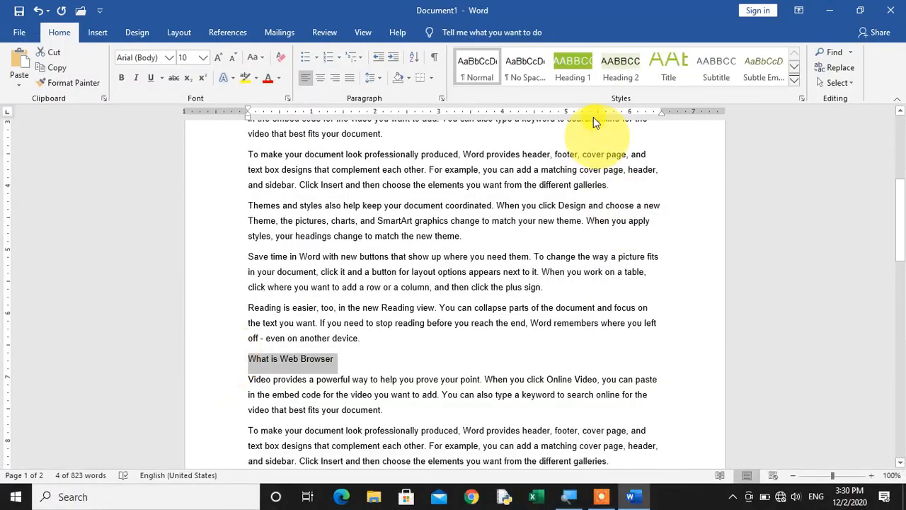
{"action": "left_click", "coordinate": [573, 67]}
Apply the Heading 1 style to the second "What is Internet" line on page 2.
{"action": "scroll", "coordinate": [425, 386], "scroll_direction": "down", "scroll_amount": 3}
{"action": "scroll", "coordinate": [425, 386], "scroll_direction": "down", "scroll_amount": 8}
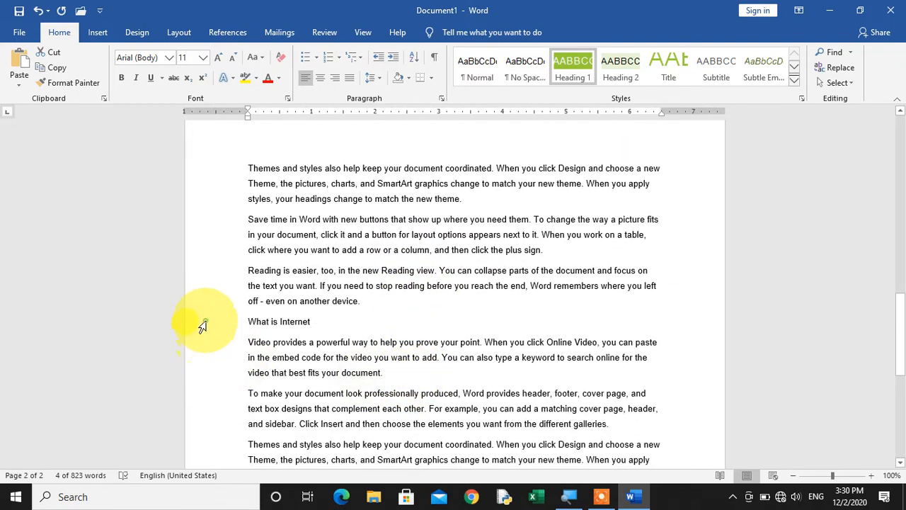
{"action": "left_click", "coordinate": [203, 322]}
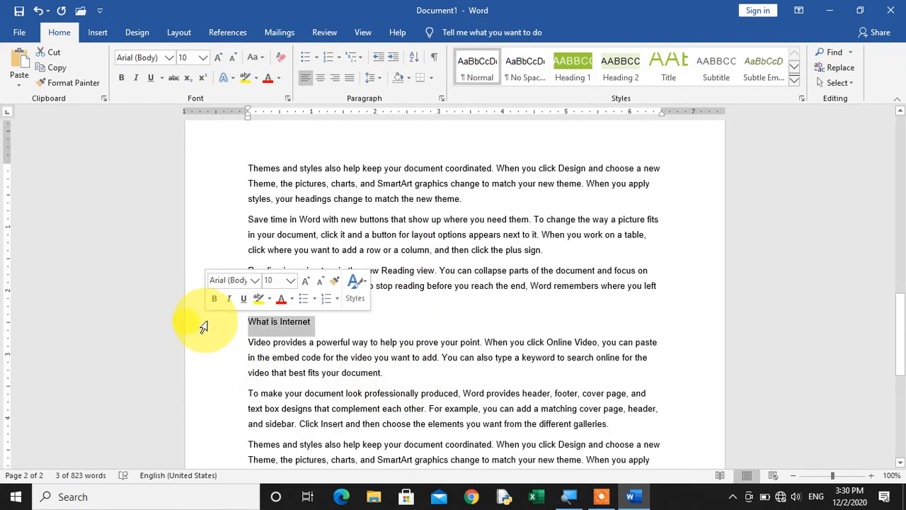
{"action": "left_click", "coordinate": [572, 69]}
Insert a page break before the "What is Computer" heading to create a blank first page.
{"action": "scroll", "coordinate": [542, 203], "scroll_direction": "up", "scroll_amount": 5}
{"action": "scroll", "coordinate": [543, 203], "scroll_direction": "down", "scroll_amount": 9}
{"action": "scroll", "coordinate": [544, 203], "scroll_direction": "up", "scroll_amount": 5}
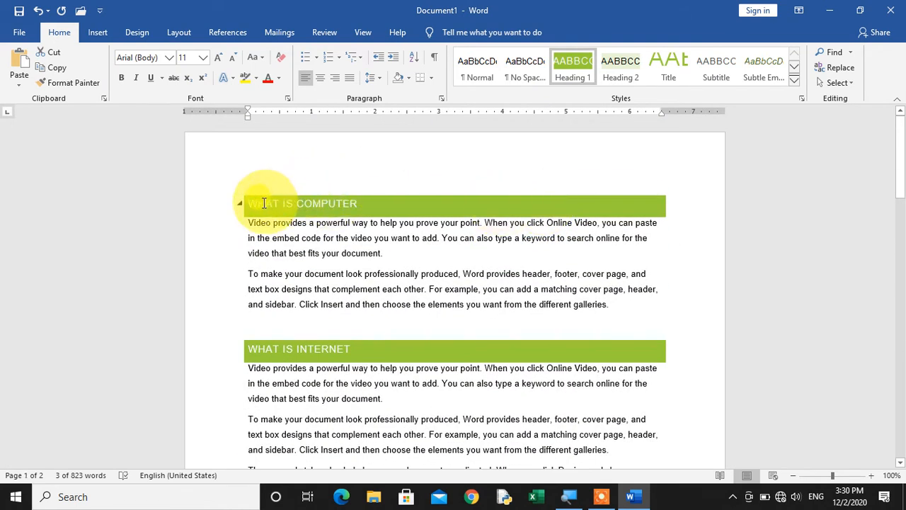
{"action": "key", "text": "Home"}
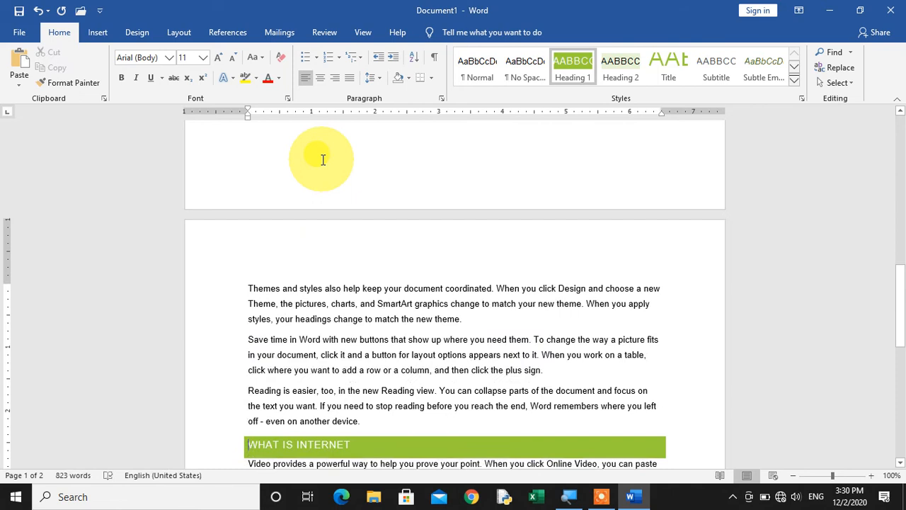
{"action": "scroll", "coordinate": [323, 160], "scroll_direction": "up", "scroll_amount": 10}
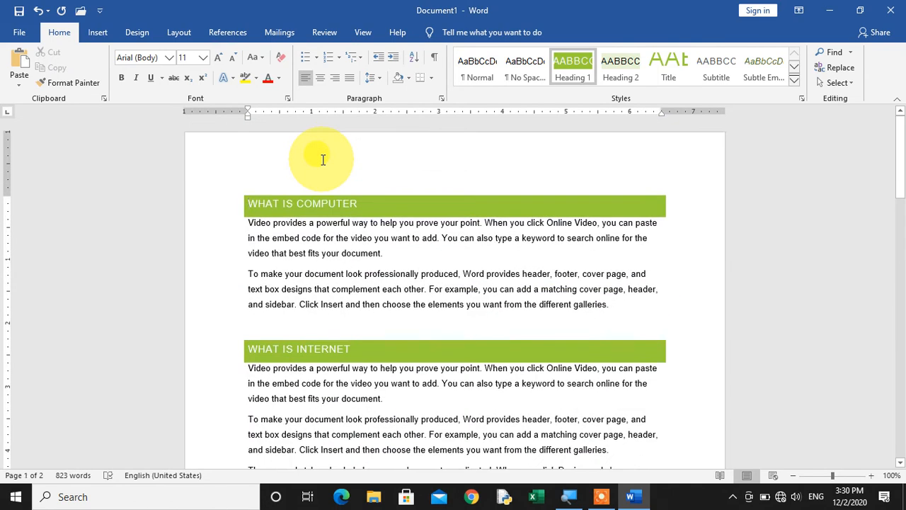
{"action": "key", "text": "ctrl+Return"}
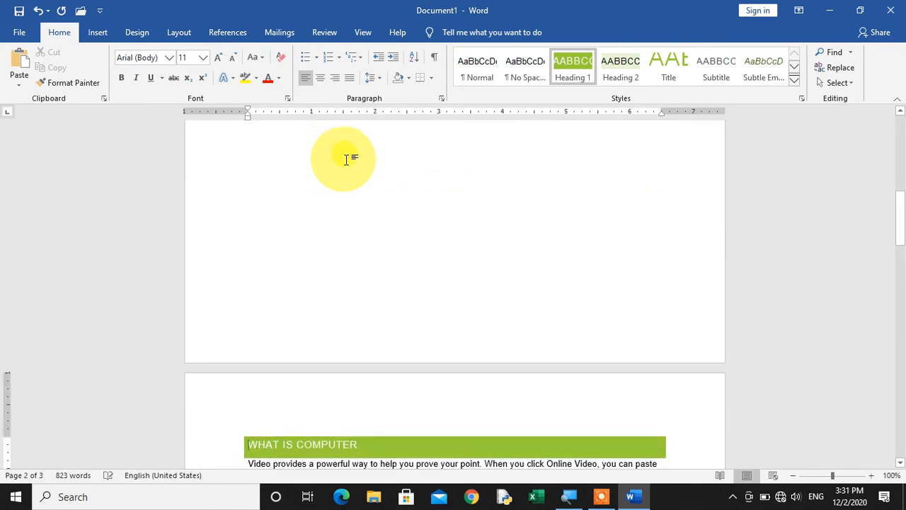
Insert the built-in Automatic Table 1 table of contents on the blank first page.
{"action": "left_click", "coordinate": [272, 199]}
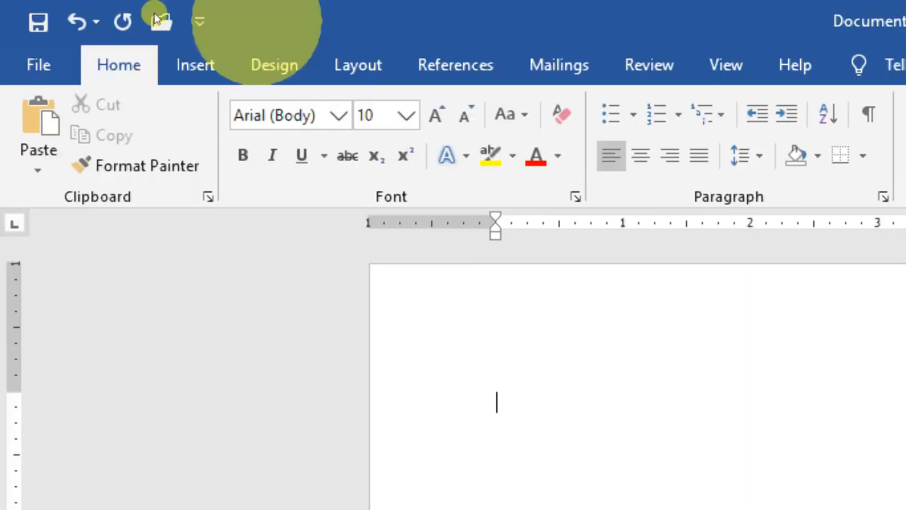
{"action": "left_click", "coordinate": [455, 65]}
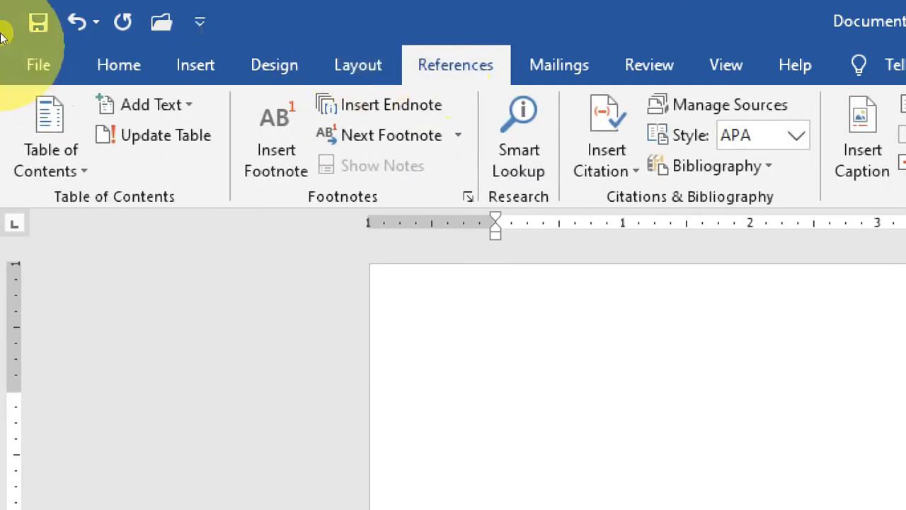
{"action": "left_click", "coordinate": [34, 103]}
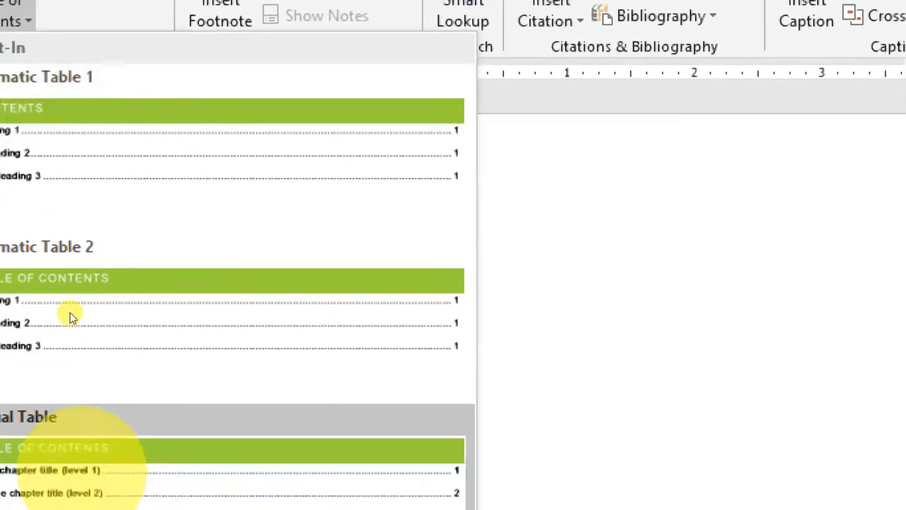
{"action": "left_click", "coordinate": [2, 163]}
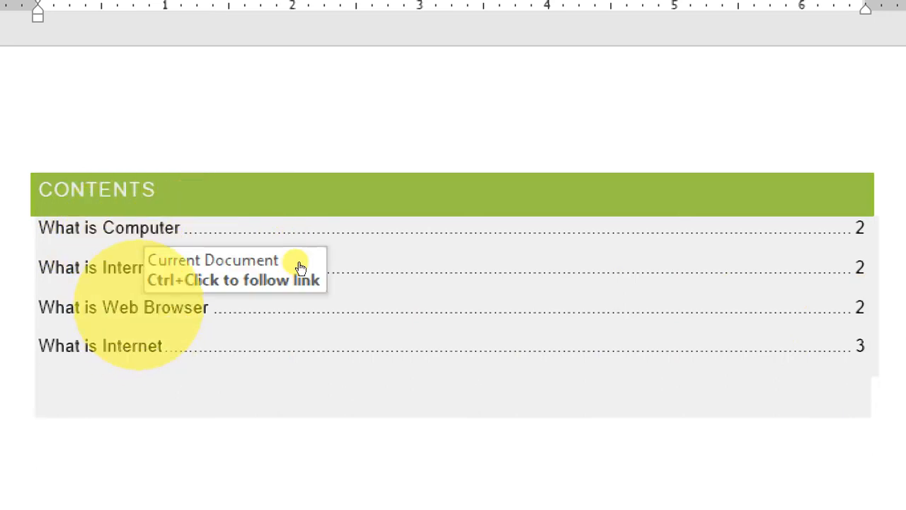
Follow the contents link to the "What is Web Browser" section, review the headed sections, and return to the table of contents.
{"action": "left_click", "coordinate": [297, 260], "text": "ctrl"}
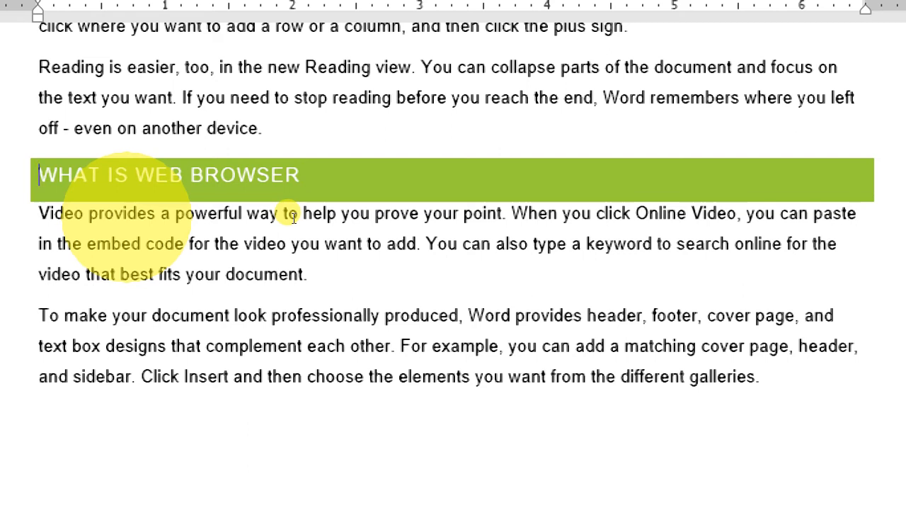
{"action": "key", "text": "ctrl+Home"}
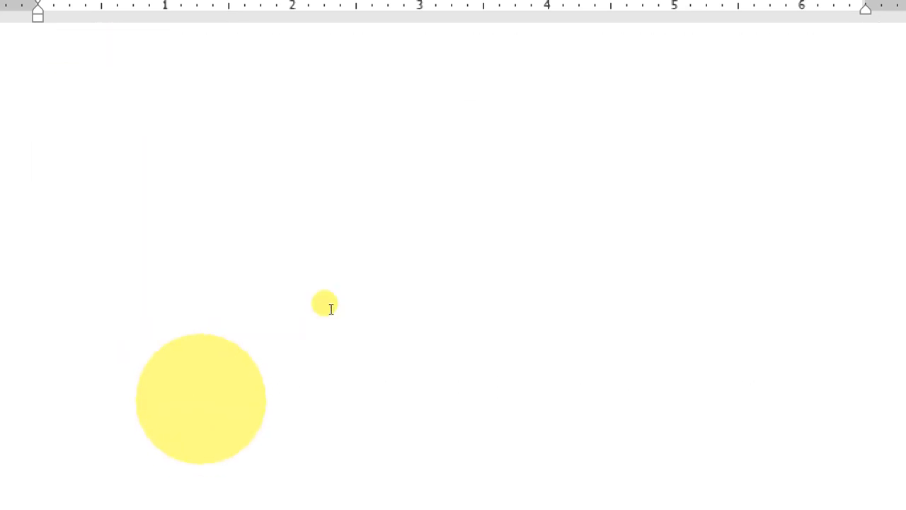
{"action": "scroll", "coordinate": [319, 297], "scroll_direction": "down", "scroll_amount": 5}
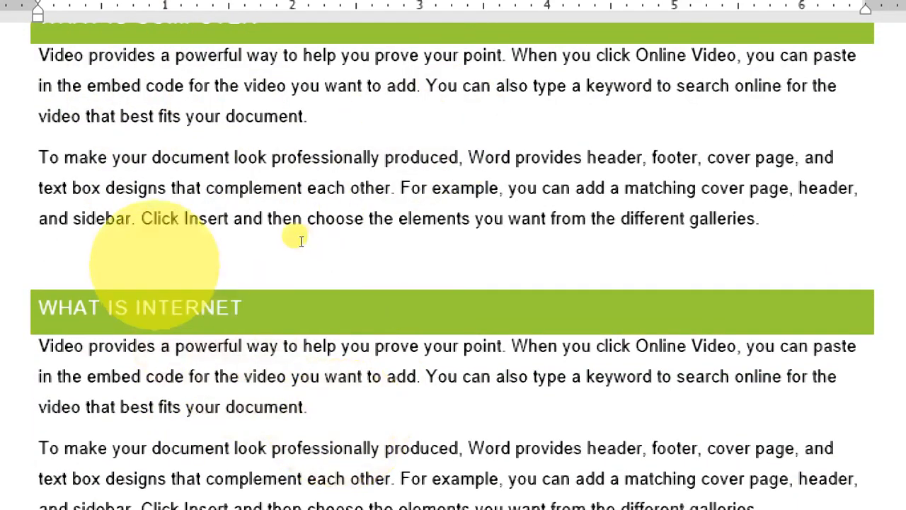
{"action": "scroll", "coordinate": [309, 304], "scroll_direction": "down", "scroll_amount": 3}
{"action": "scroll", "coordinate": [320, 297], "scroll_direction": "up", "scroll_amount": 1}
{"action": "scroll", "coordinate": [318, 296], "scroll_direction": "up", "scroll_amount": 10}
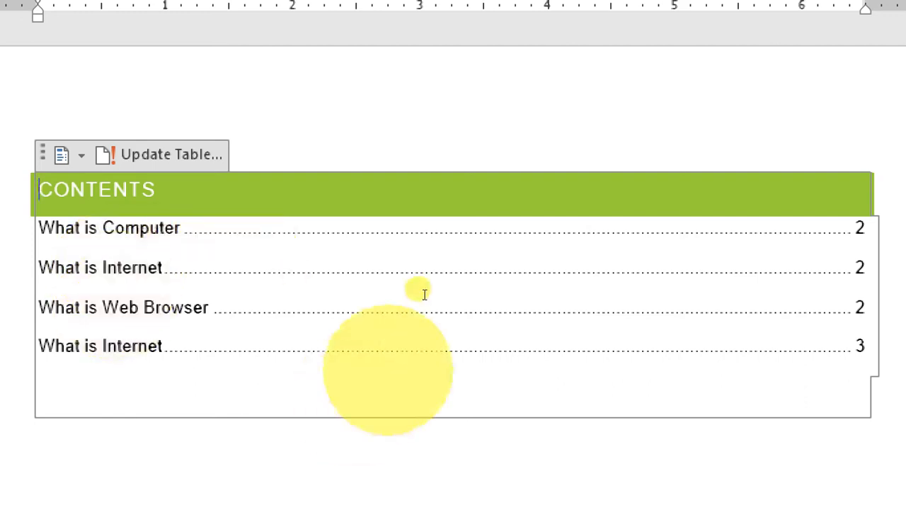
Delete the "What is Computer" heading line at the start of page 2.
{"action": "scroll", "coordinate": [386, 304], "scroll_direction": "down", "scroll_amount": 5}
{"action": "scroll", "coordinate": [382, 306], "scroll_direction": "down", "scroll_amount": 7}
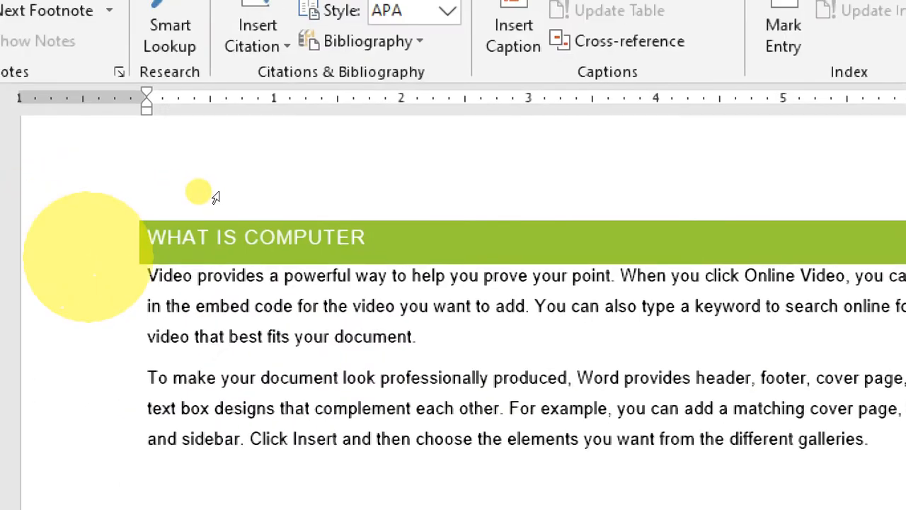
{"action": "left_click", "coordinate": [219, 191]}
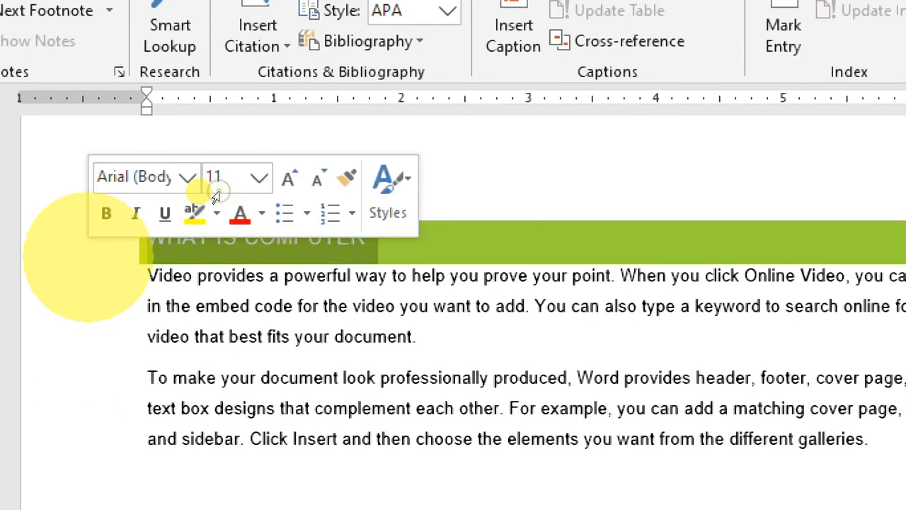
{"action": "key", "text": "Delete"}
{"action": "left_click", "coordinate": [259, 182]}
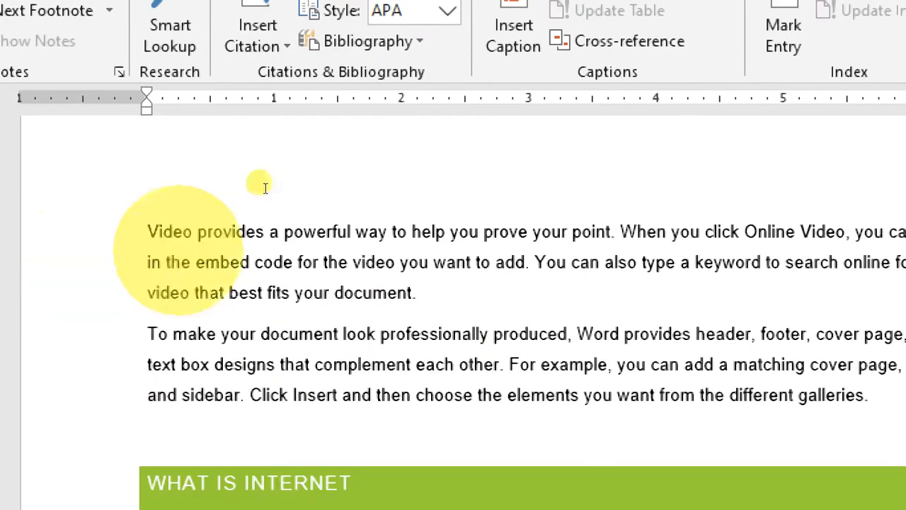
Update the table of contents on the first page to match the current headings.
{"action": "scroll", "coordinate": [259, 182], "scroll_direction": "up", "scroll_amount": 10}
{"action": "scroll", "coordinate": [262, 185], "scroll_direction": "up", "scroll_amount": 3}
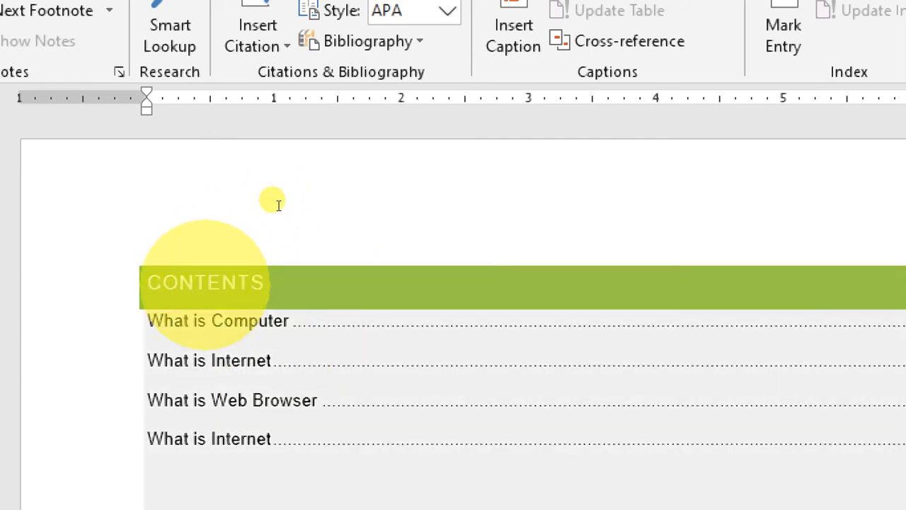
{"action": "triple_click", "coordinate": [225, 283]}
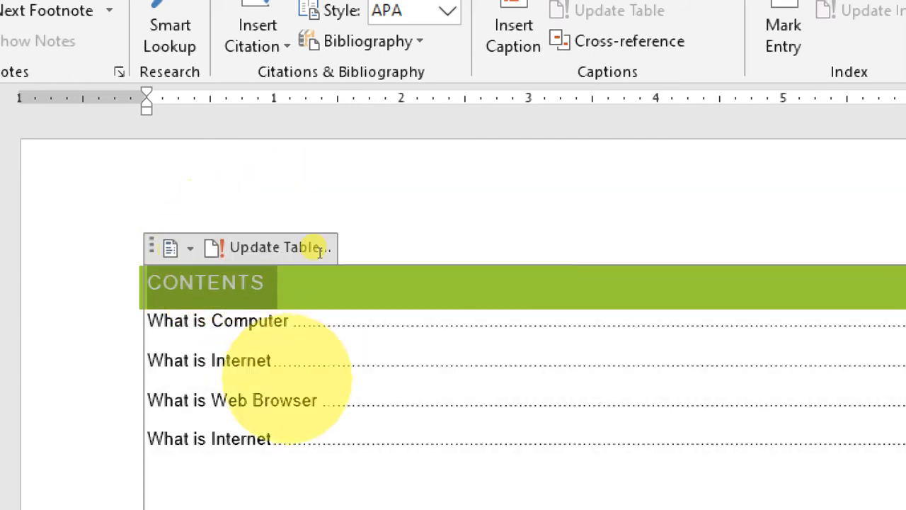
{"action": "left_click", "coordinate": [267, 248]}
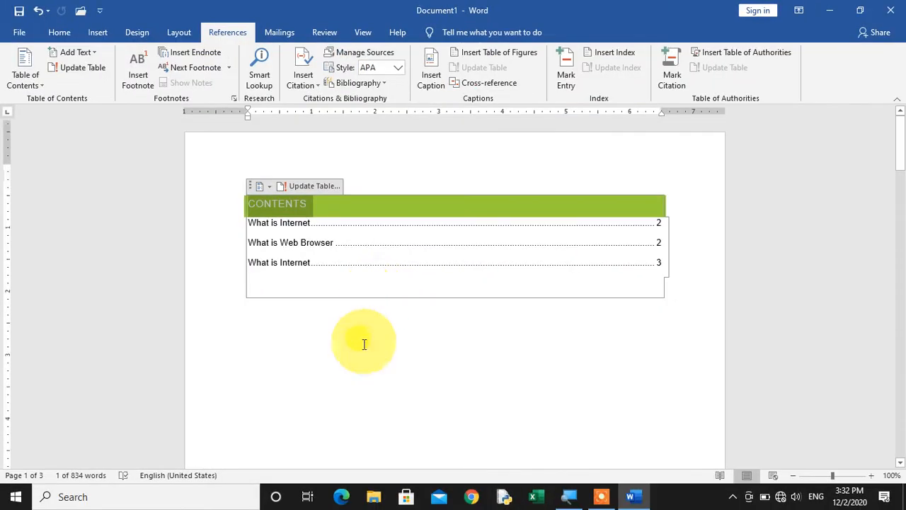
Insert a footnote at the opening word "Video" on page 2 with the note text "fkjglkfjglkdjfglkdjfg".
{"action": "scroll", "coordinate": [360, 332], "scroll_direction": "down", "scroll_amount": 10}
{"action": "scroll", "coordinate": [361, 330], "scroll_direction": "down", "scroll_amount": 5}
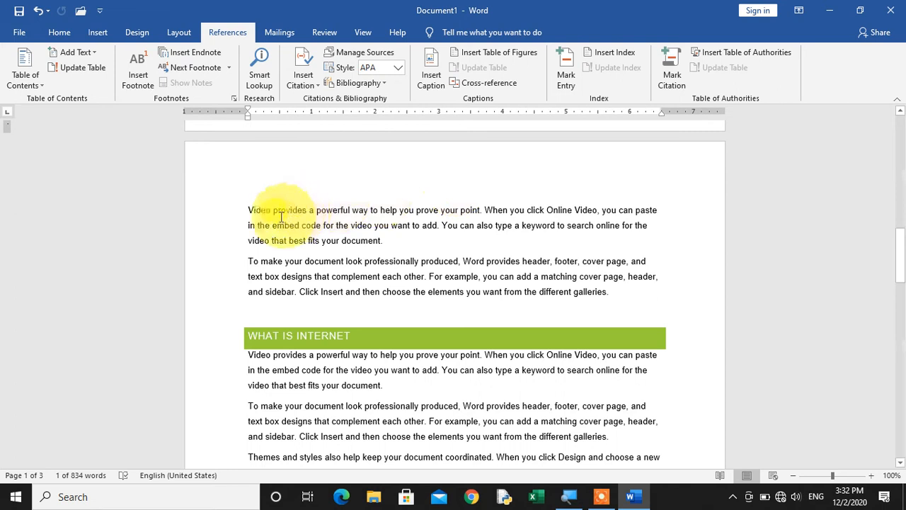
{"action": "left_click", "coordinate": [252, 211]}
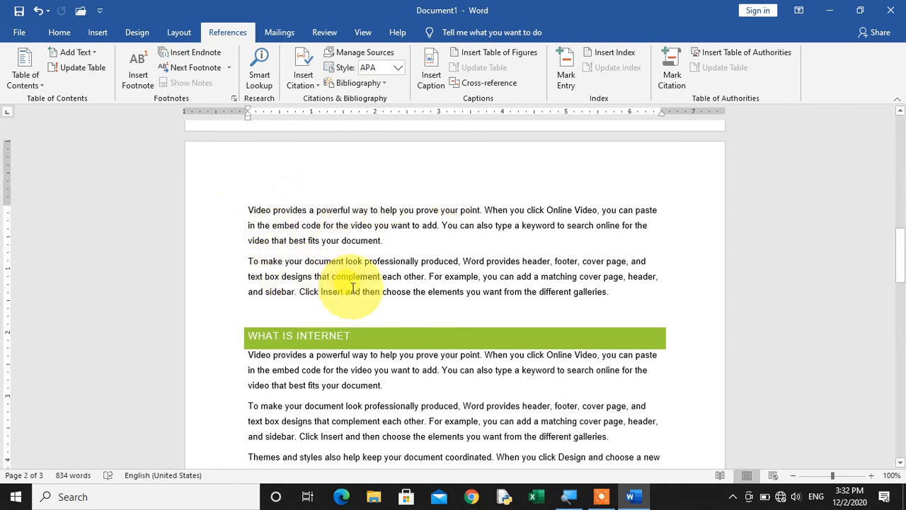
{"action": "left_click", "coordinate": [262, 212]}
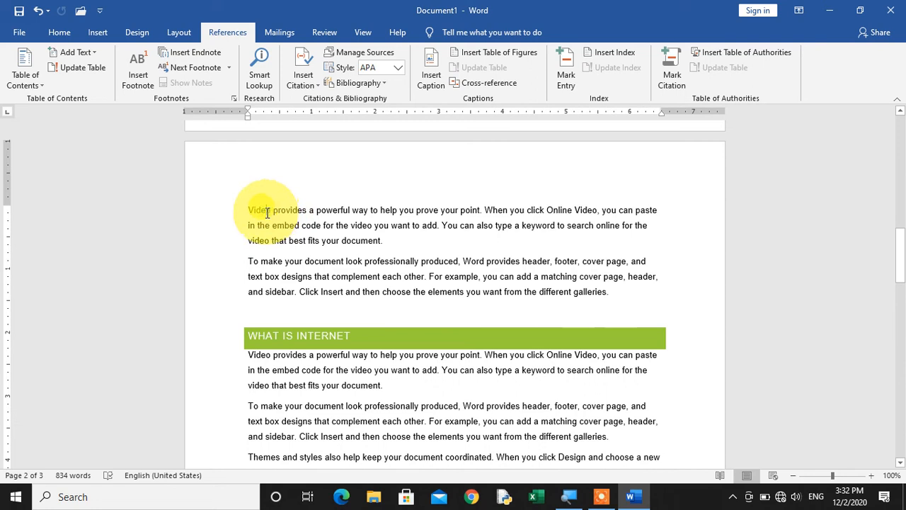
{"action": "triple_click", "coordinate": [268, 213]}
{"action": "double_click", "coordinate": [265, 212]}
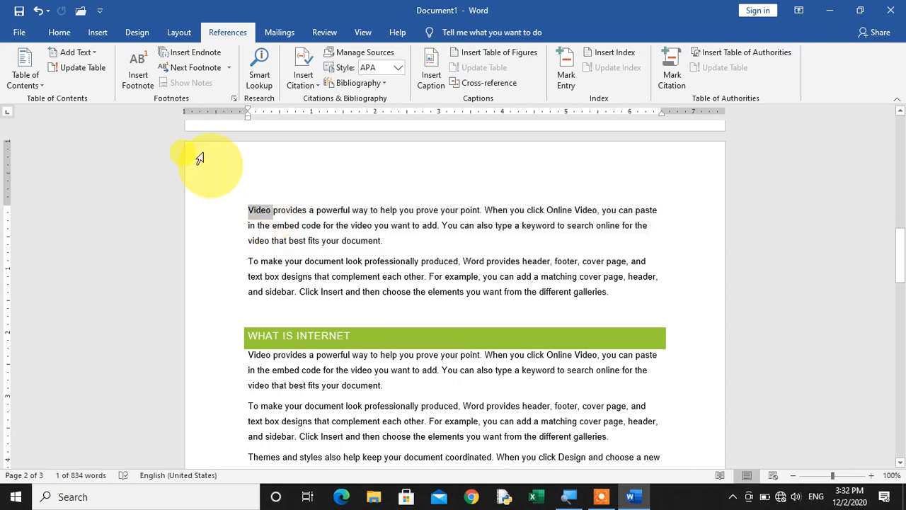
{"action": "left_click", "coordinate": [143, 69]}
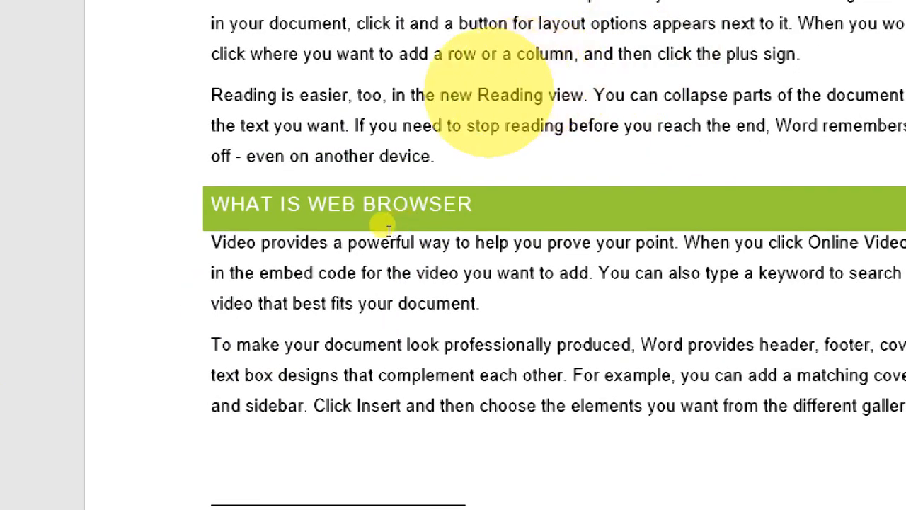
Insert a footnote at the word "Reading" before "view" on page 2 with the note text "dgdfgldfjgldfjgldfjg".
{"action": "double_click", "coordinate": [510, 95]}
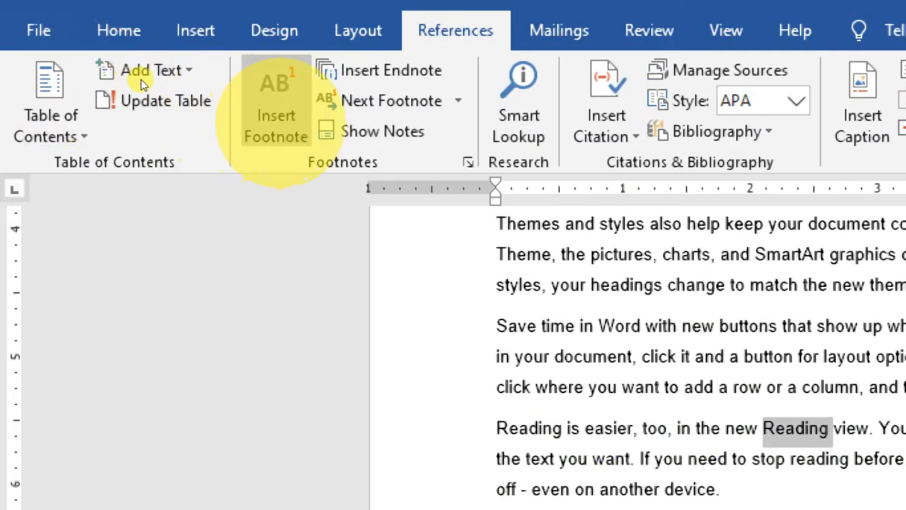
{"action": "left_click", "coordinate": [276, 99]}
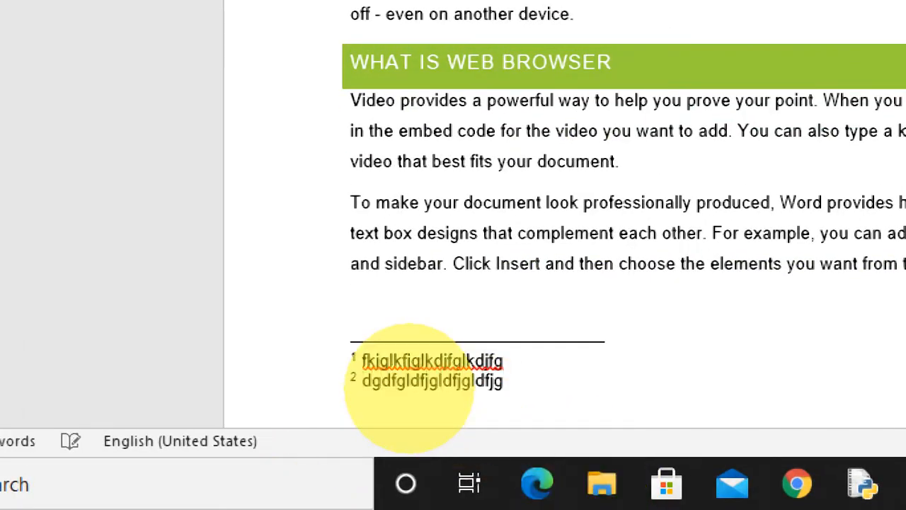
Check the footnote reference marks in page 2's text against the notes at the foot of the page.
{"action": "scroll", "coordinate": [406, 407], "scroll_direction": "up", "scroll_amount": 15}
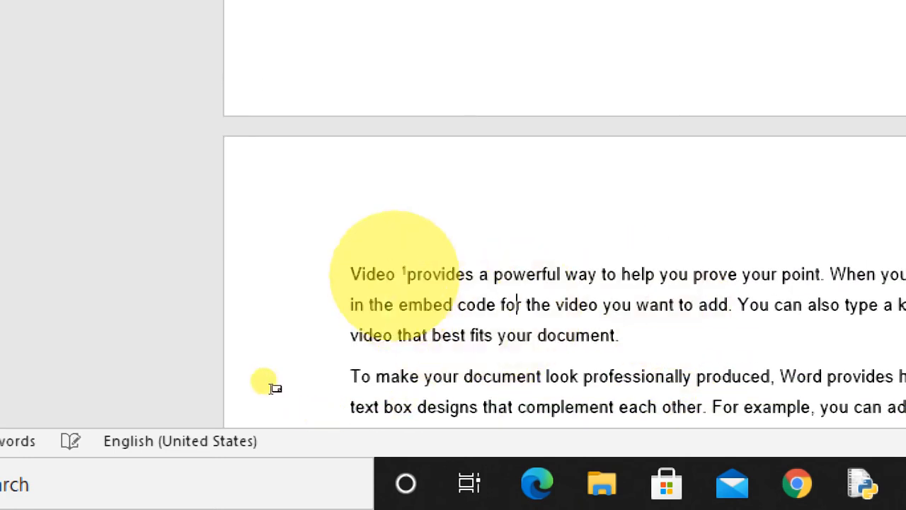
{"action": "mouse_move", "coordinate": [404, 271]}
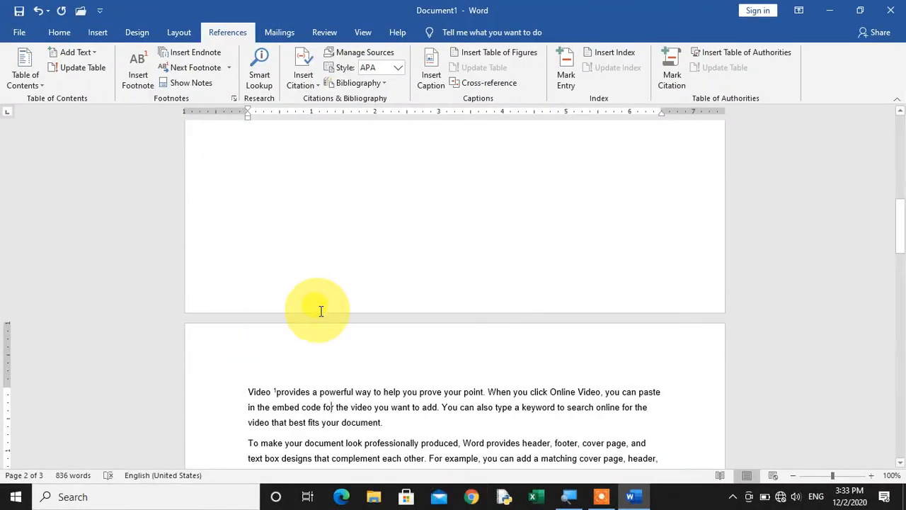
{"action": "scroll", "coordinate": [324, 363], "scroll_direction": "down", "scroll_amount": 5}
{"action": "scroll", "coordinate": [324, 363], "scroll_direction": "down", "scroll_amount": 8}
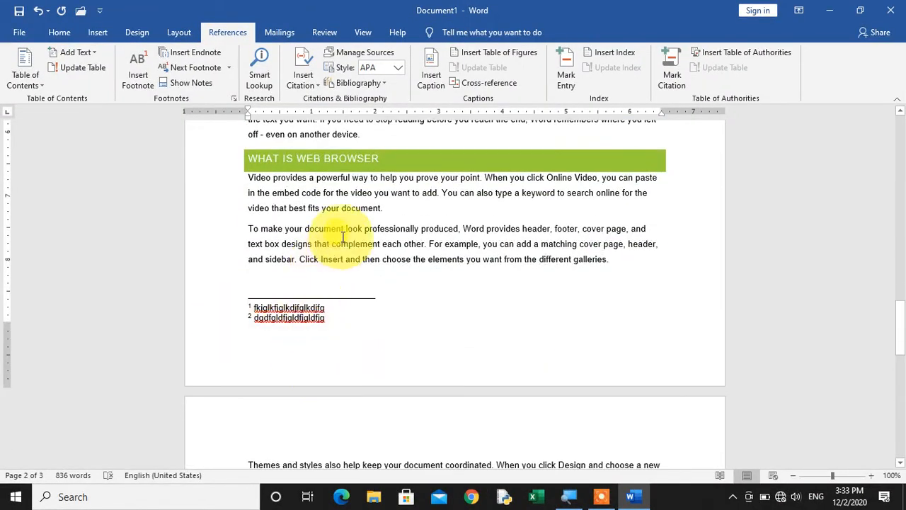
{"action": "scroll", "coordinate": [343, 236], "scroll_direction": "up", "scroll_amount": 2}
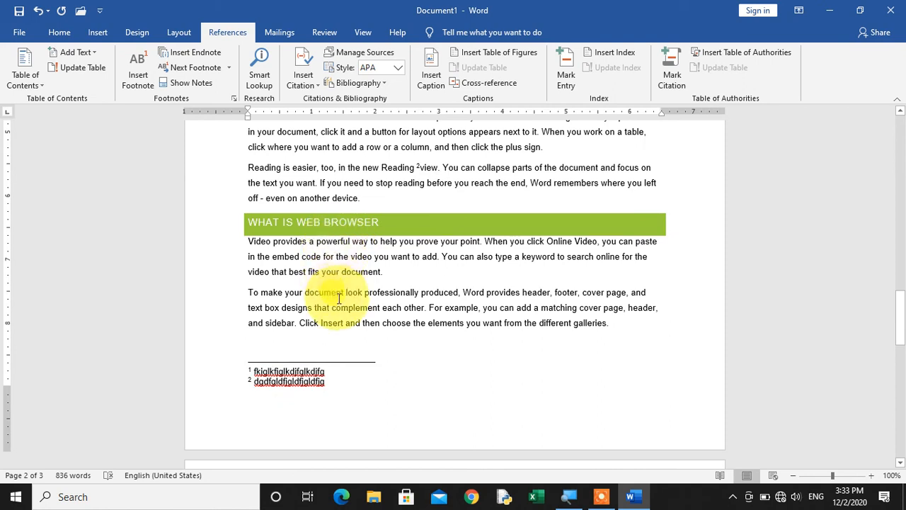
Add blank lines before the second paragraph under "What is Internet" on page 2 and insert the picture "Capture" there.
{"action": "scroll", "coordinate": [358, 287], "scroll_direction": "down", "scroll_amount": 9}
{"action": "scroll", "coordinate": [358, 287], "scroll_direction": "up", "scroll_amount": 3}
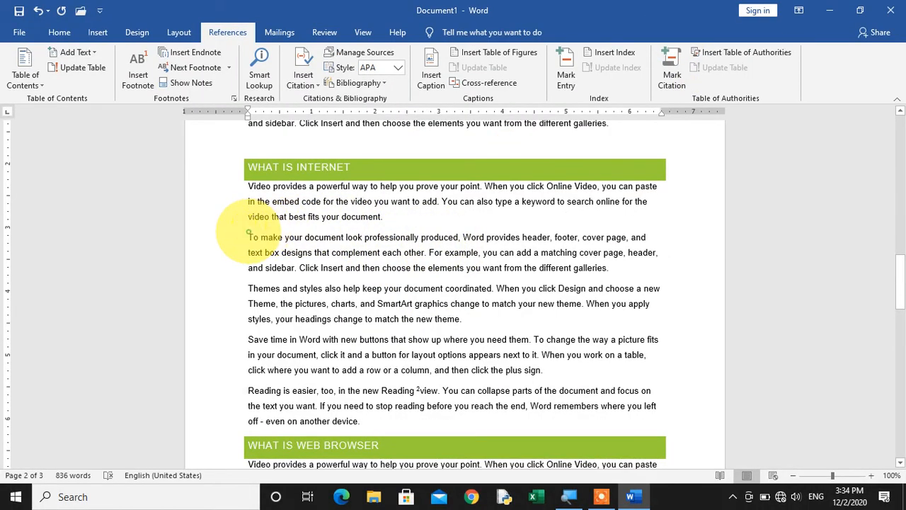
{"action": "left_click", "coordinate": [248, 237]}
{"action": "key", "text": "Return"}
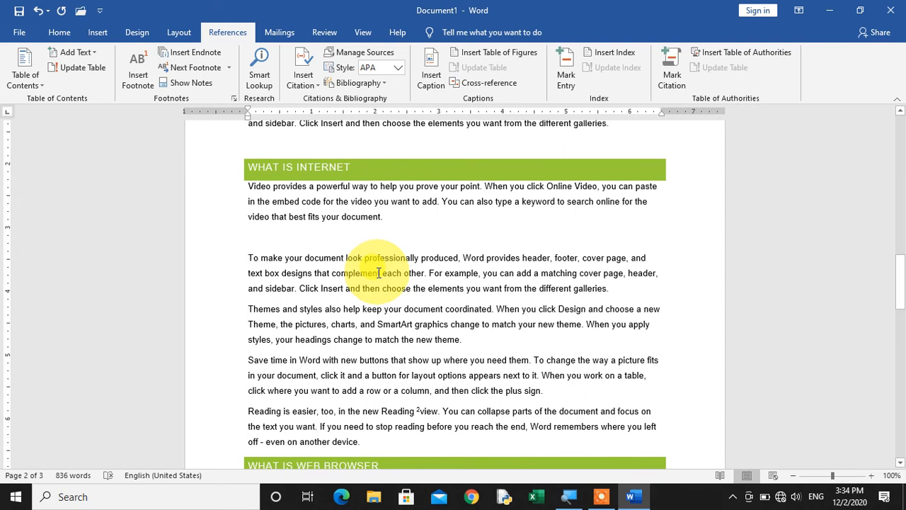
{"action": "key", "text": "Return"}
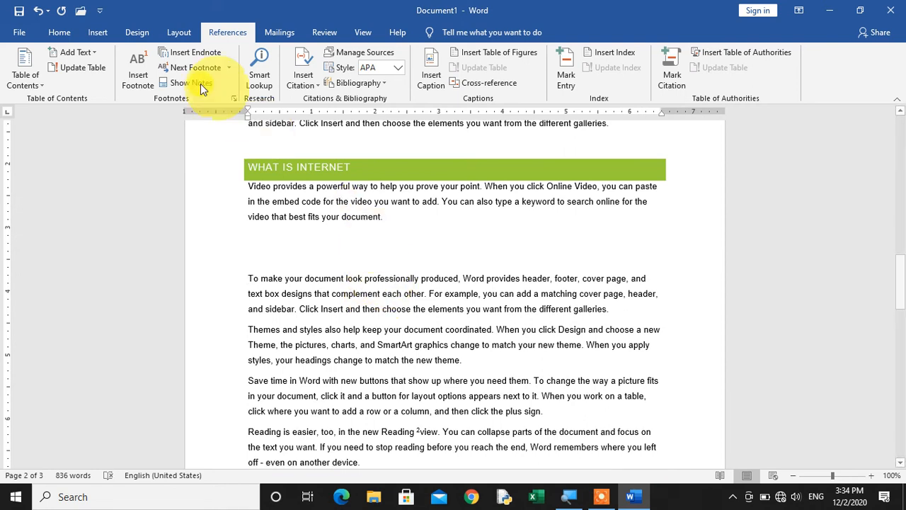
{"action": "left_click", "coordinate": [104, 36]}
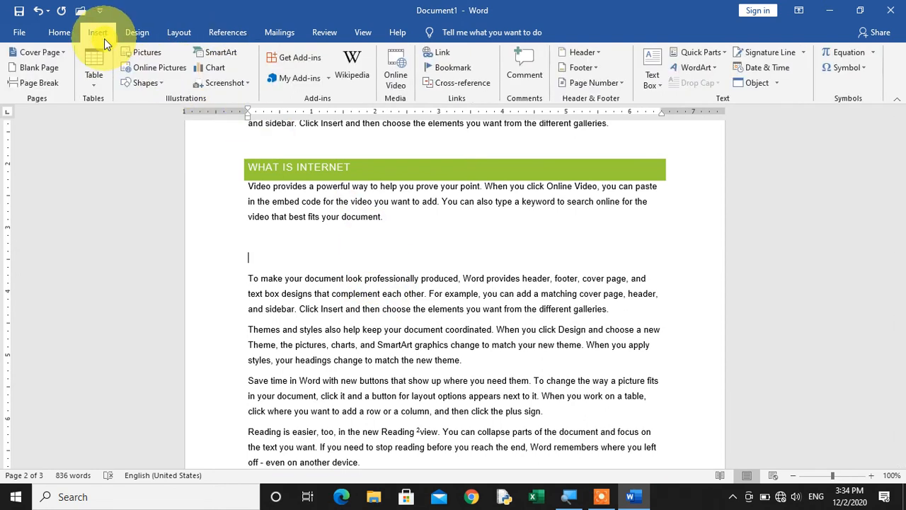
{"action": "left_click", "coordinate": [127, 52]}
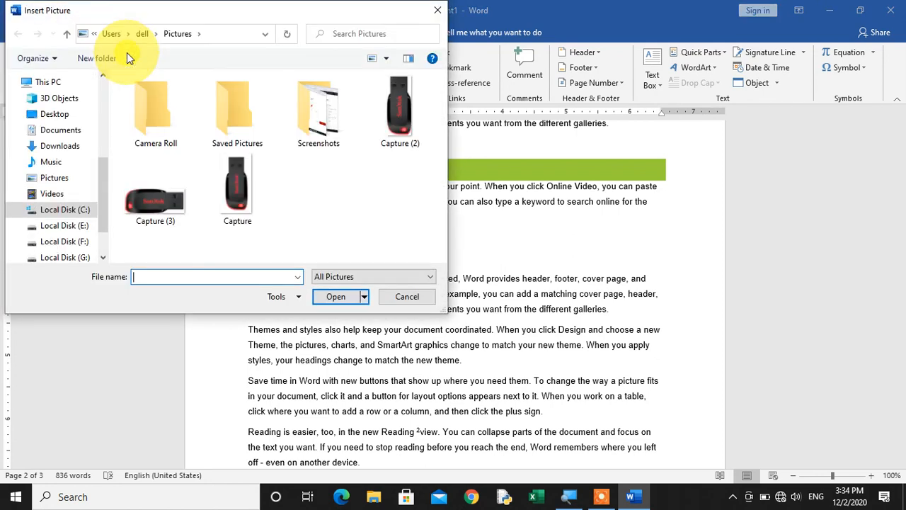
{"action": "left_click", "coordinate": [223, 186]}
{"action": "double_click", "coordinate": [228, 187]}
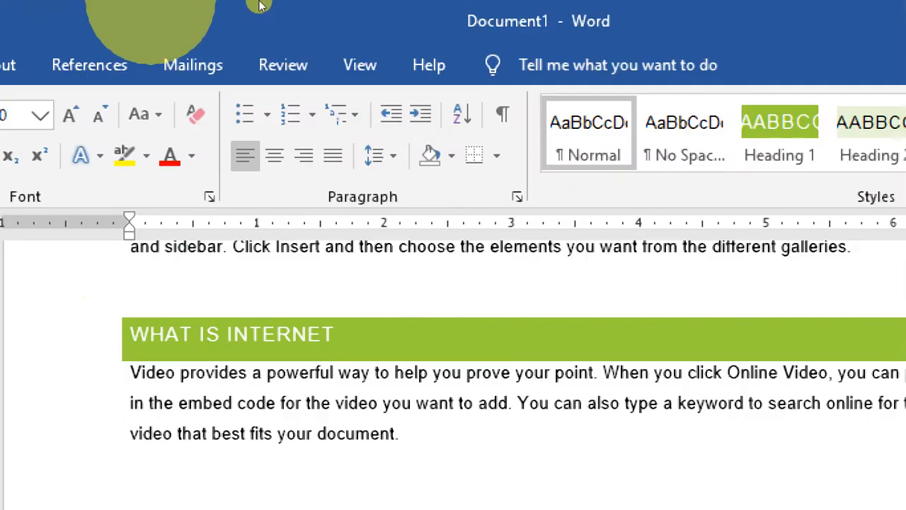
Insert a caption above the picture under "What is Internet" on page 2, using a new label "Pen Drive".
{"action": "left_click", "coordinate": [89, 64]}
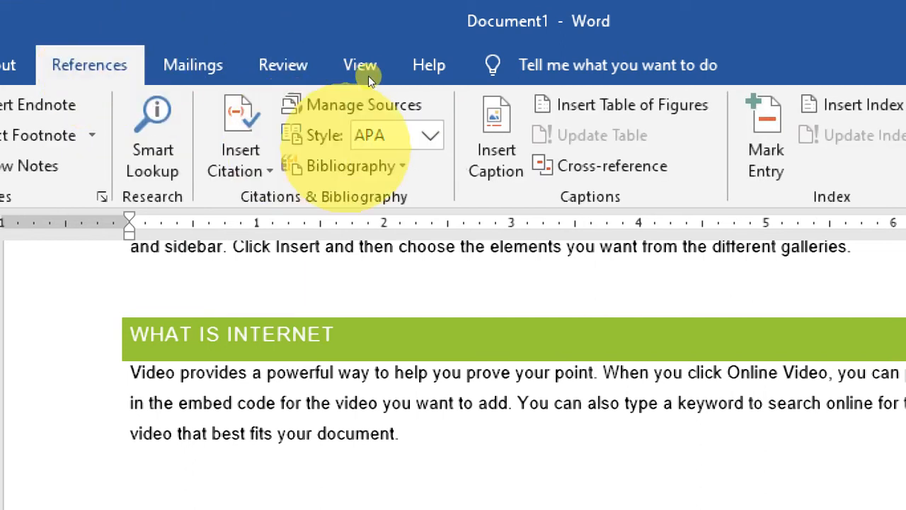
{"action": "left_click", "coordinate": [496, 141]}
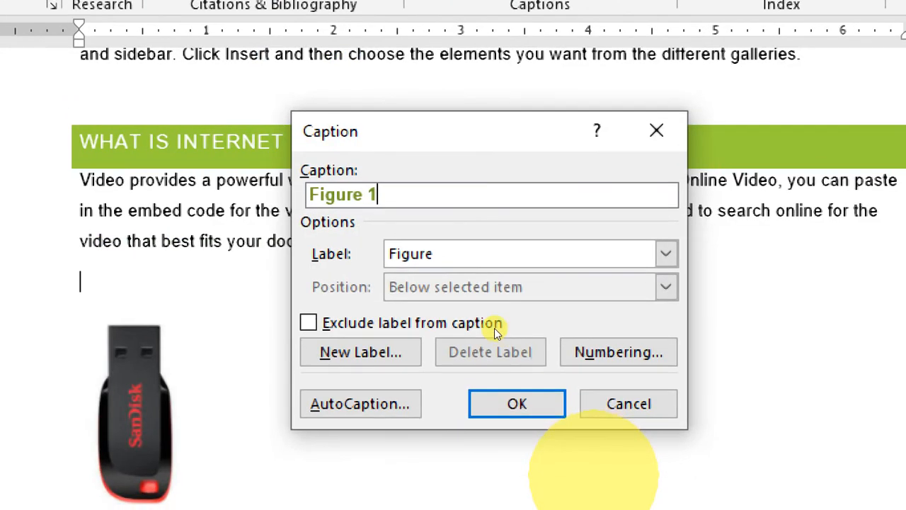
{"action": "left_click", "coordinate": [439, 385]}
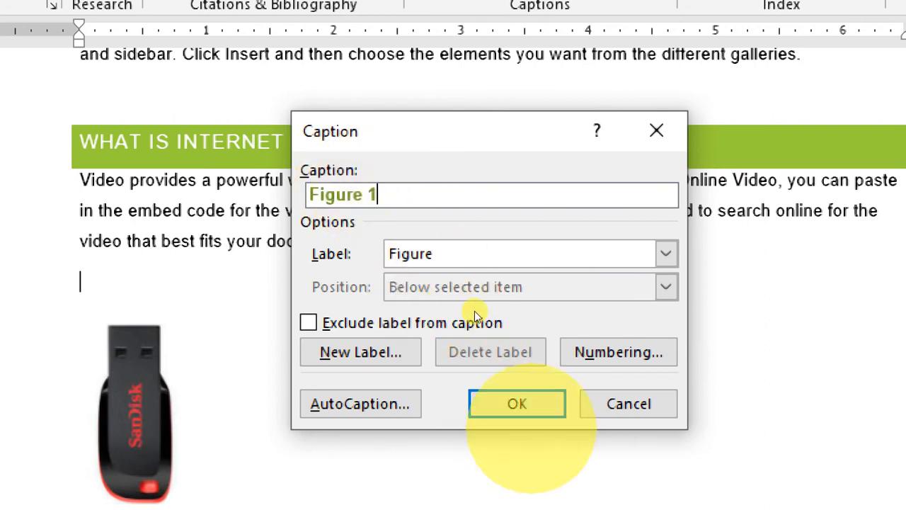
{"action": "left_click", "coordinate": [360, 352]}
{"action": "type", "text": "Pen Drive"}
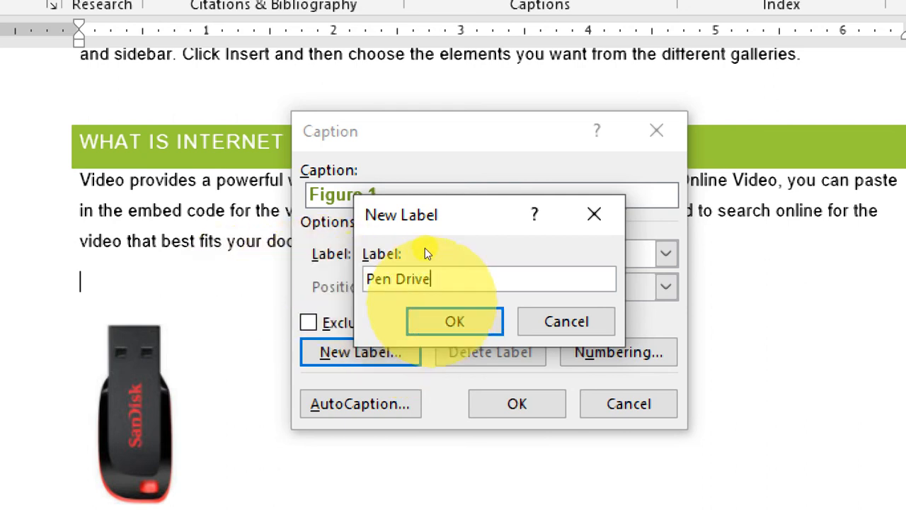
{"action": "key", "text": "Return"}
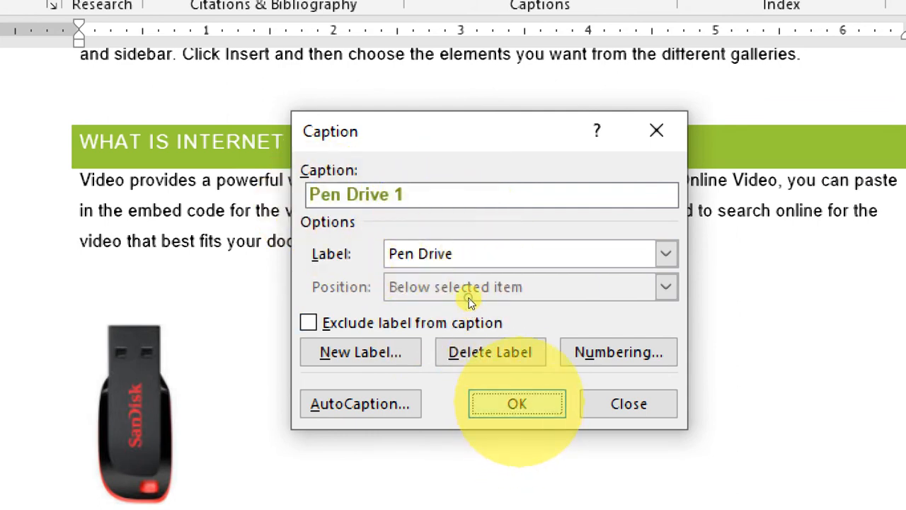
{"action": "key", "text": "Return"}
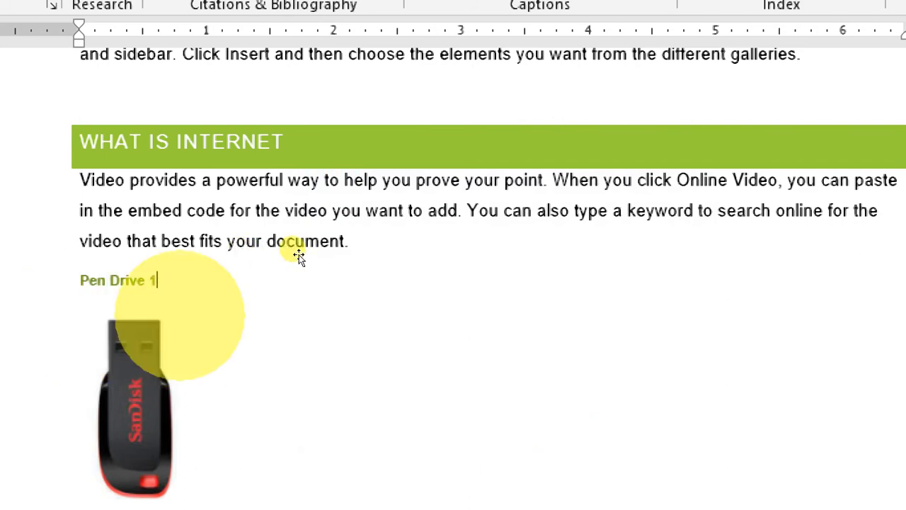
Insert a table of three columns and two rows below the first paragraph under "What is Web Browser".
{"action": "scroll", "coordinate": [299, 256], "scroll_direction": "down", "scroll_amount": 20}
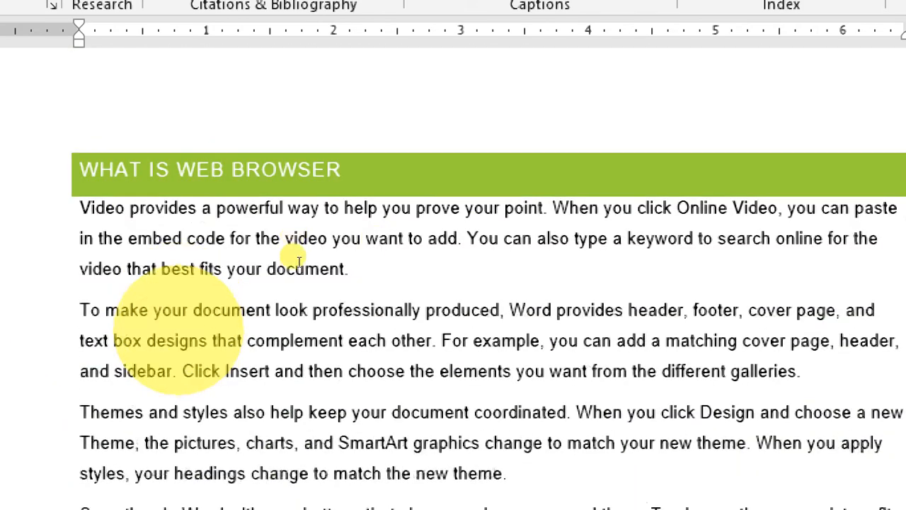
{"action": "left_click", "coordinate": [384, 269]}
{"action": "key", "text": "Return"}
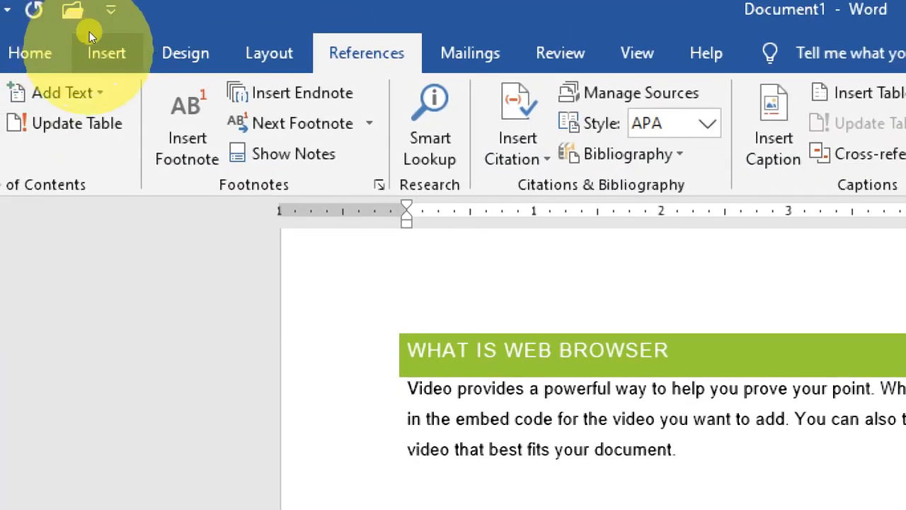
{"action": "left_click", "coordinate": [103, 51]}
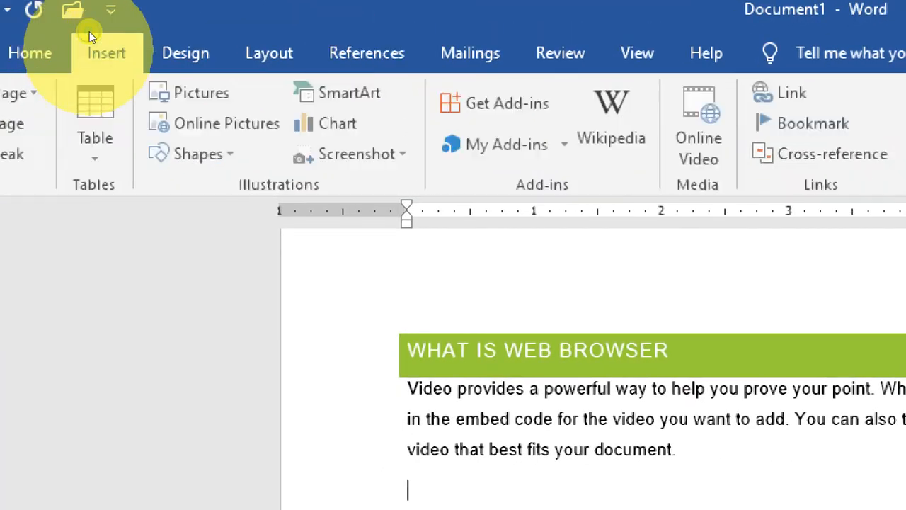
{"action": "left_click", "coordinate": [100, 119]}
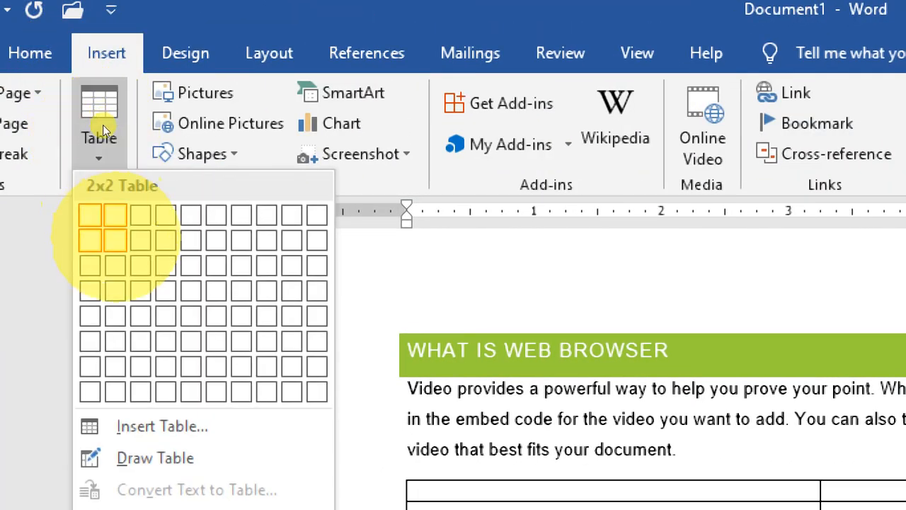
{"action": "left_click", "coordinate": [141, 240]}
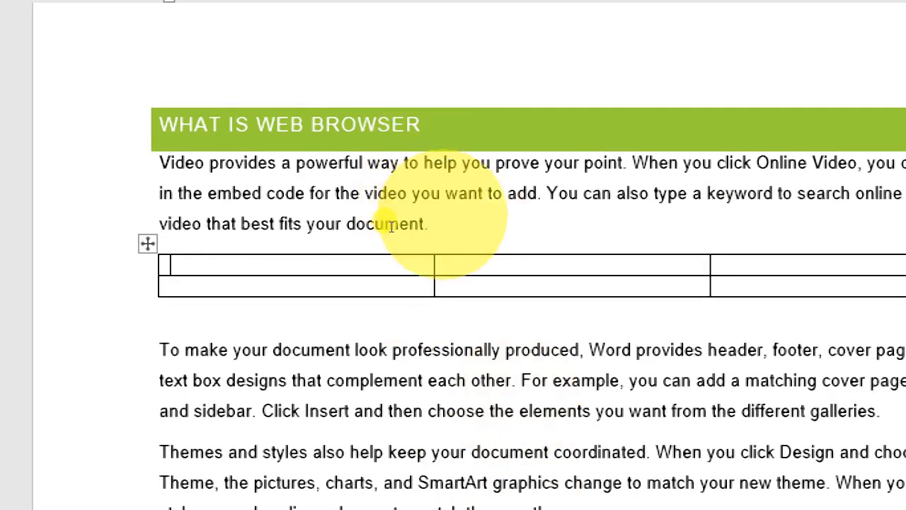
Add a blank line above the new table and insert a caption there with a new label "Fees".
{"action": "key", "text": "ctrl+shift+Return"}
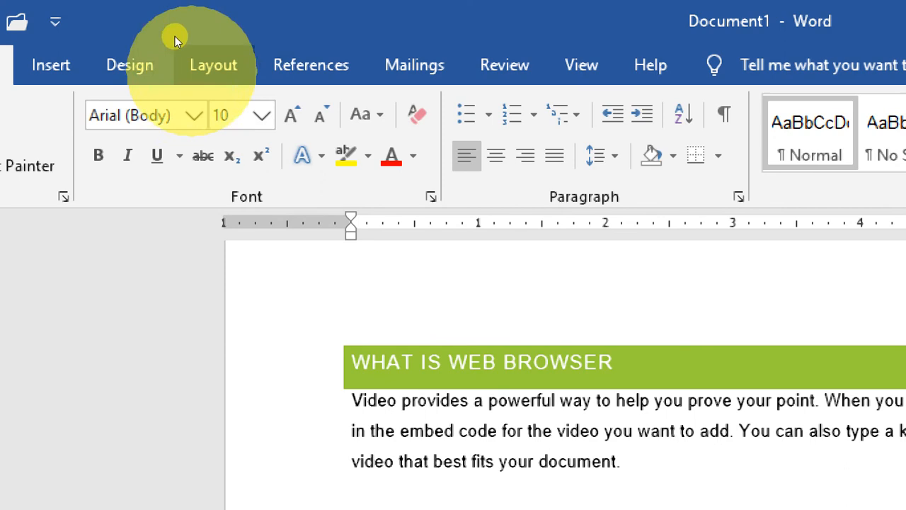
{"action": "left_click", "coordinate": [287, 62]}
{"action": "left_click", "coordinate": [718, 145]}
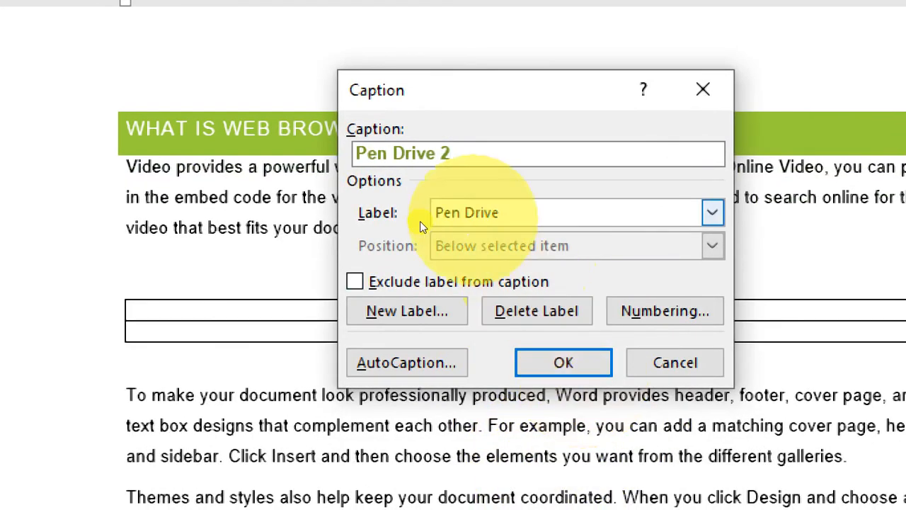
{"action": "left_click", "coordinate": [456, 227]}
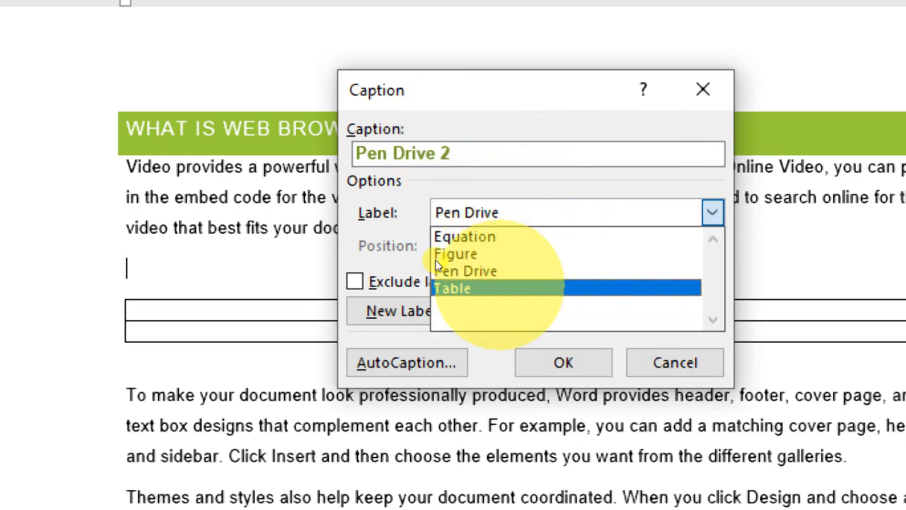
{"action": "left_click", "coordinate": [453, 288]}
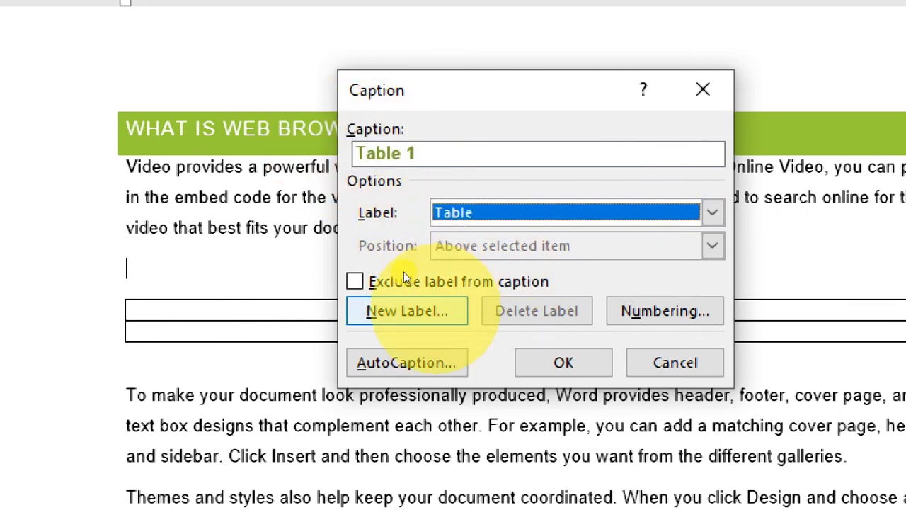
{"action": "left_click", "coordinate": [406, 306]}
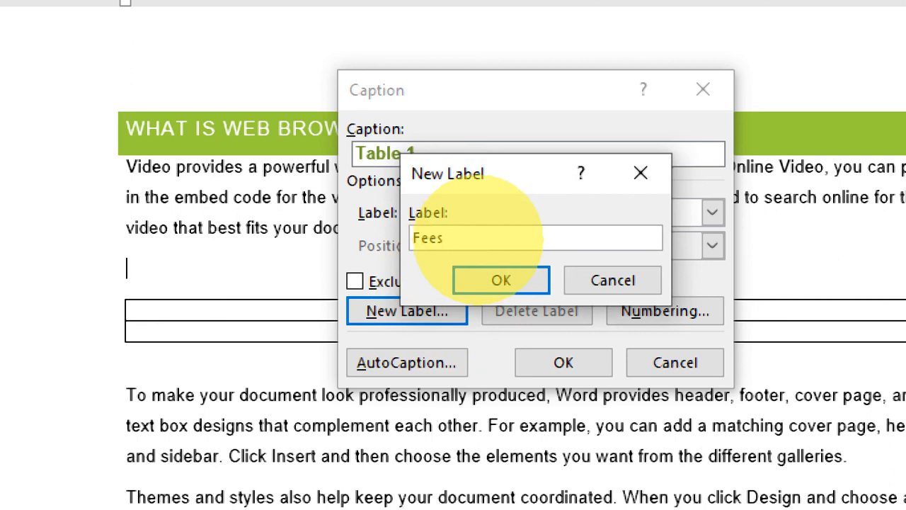
{"action": "left_click", "coordinate": [459, 282]}
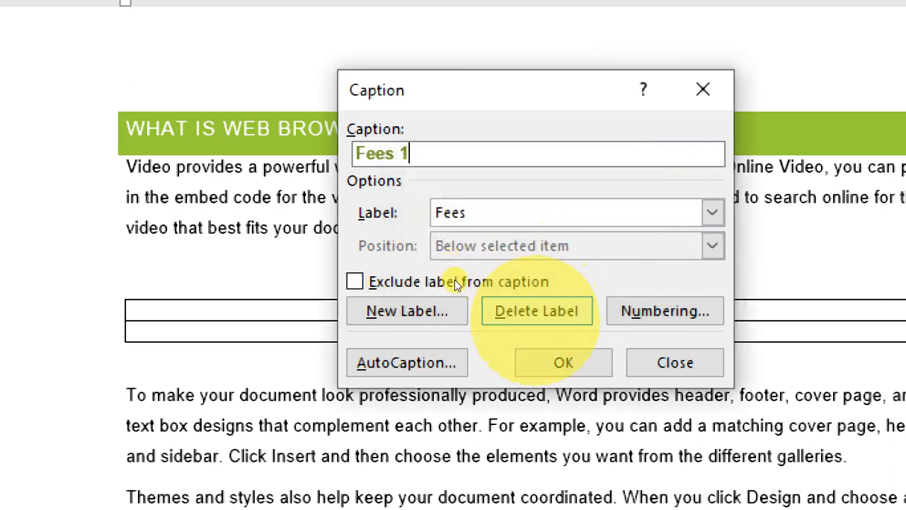
{"action": "key", "text": "Return"}
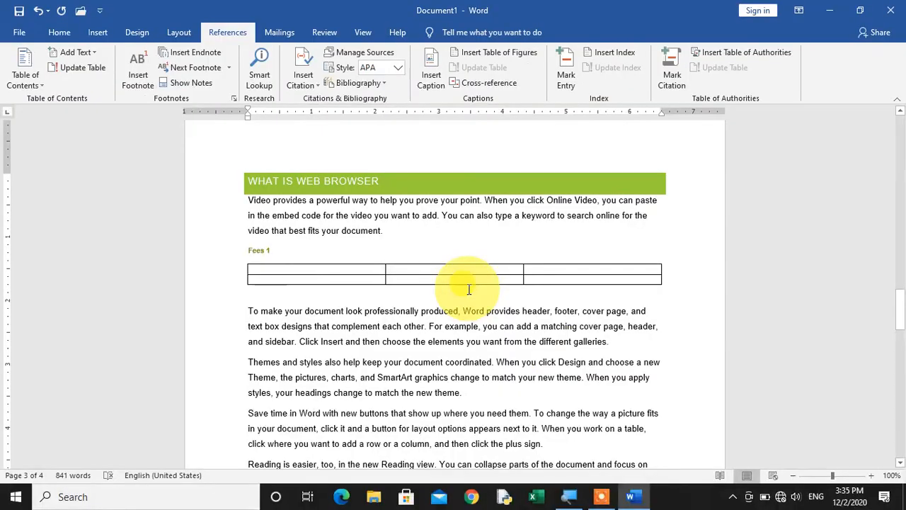
Add blank lines below the table of contents on page 1 and insert a table of figures for the caption label "Fees".
{"action": "scroll", "coordinate": [392, 182], "scroll_direction": "up", "scroll_amount": 20}
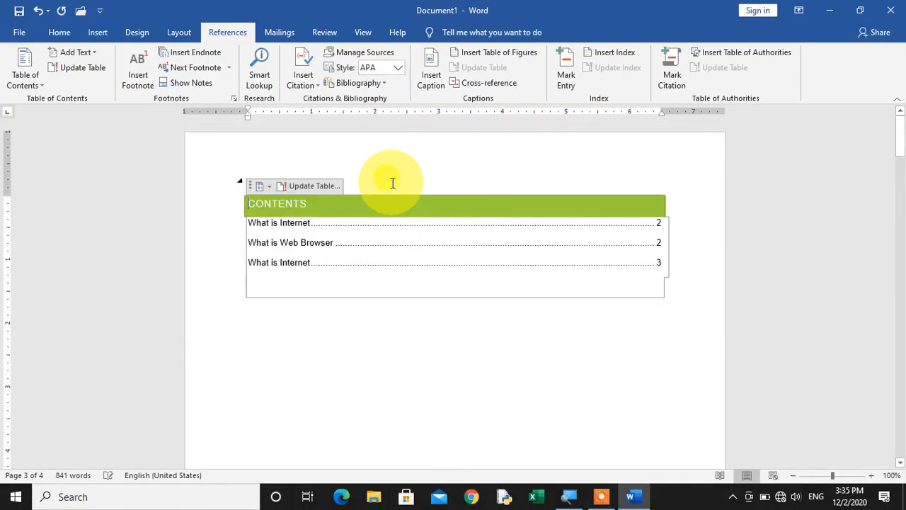
{"action": "left_click", "coordinate": [665, 301]}
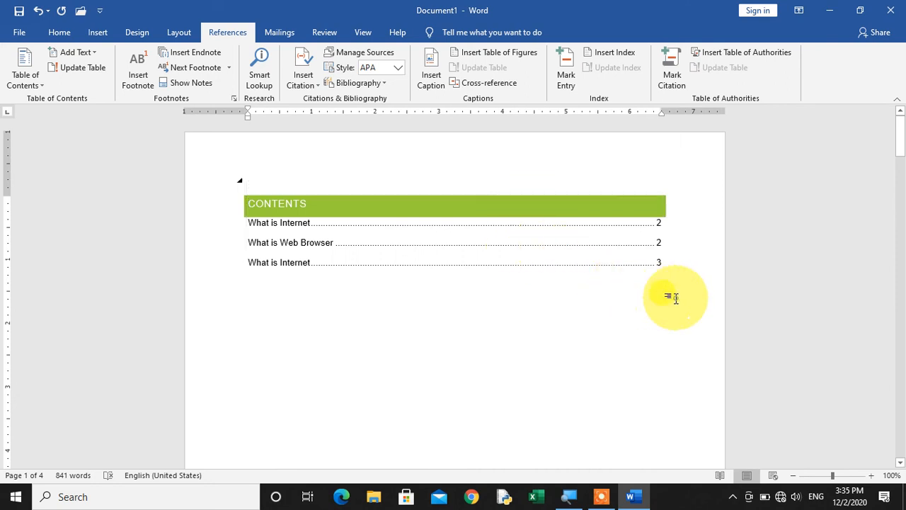
{"action": "key", "text": "Return"}
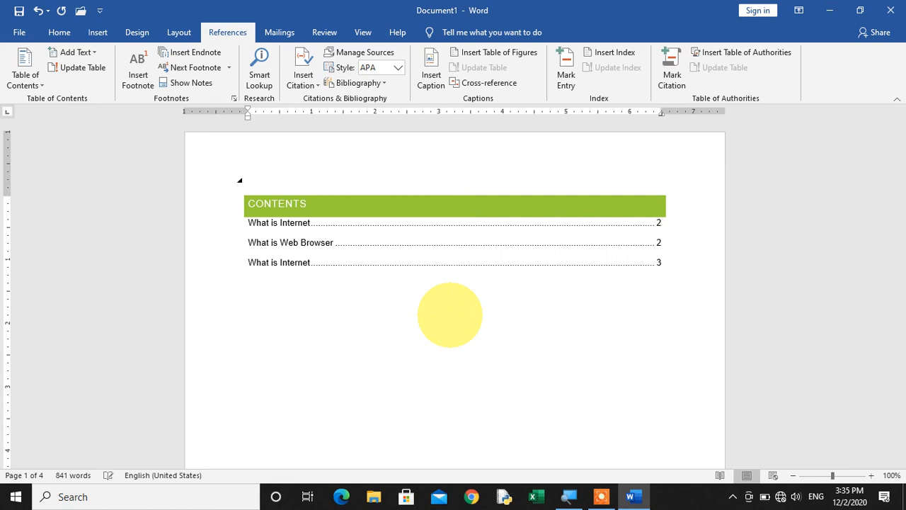
{"action": "key", "text": "Return"}
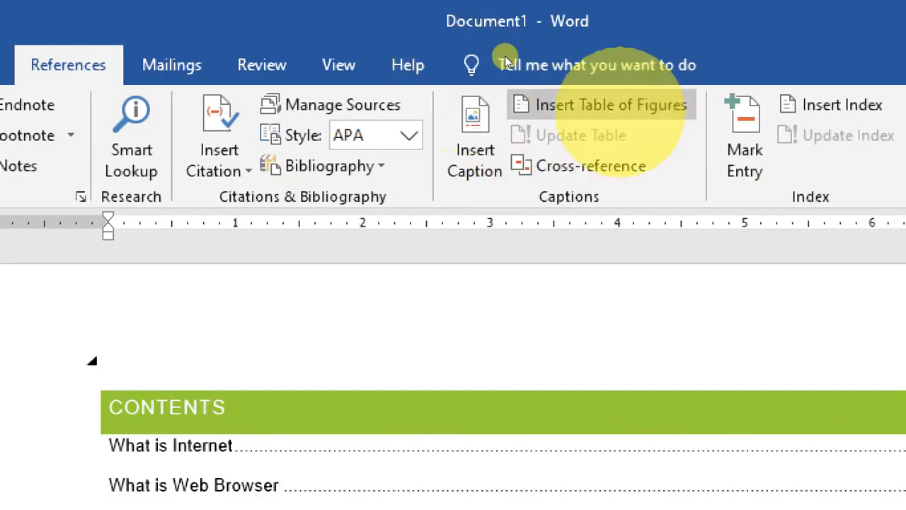
{"action": "left_click", "coordinate": [545, 105]}
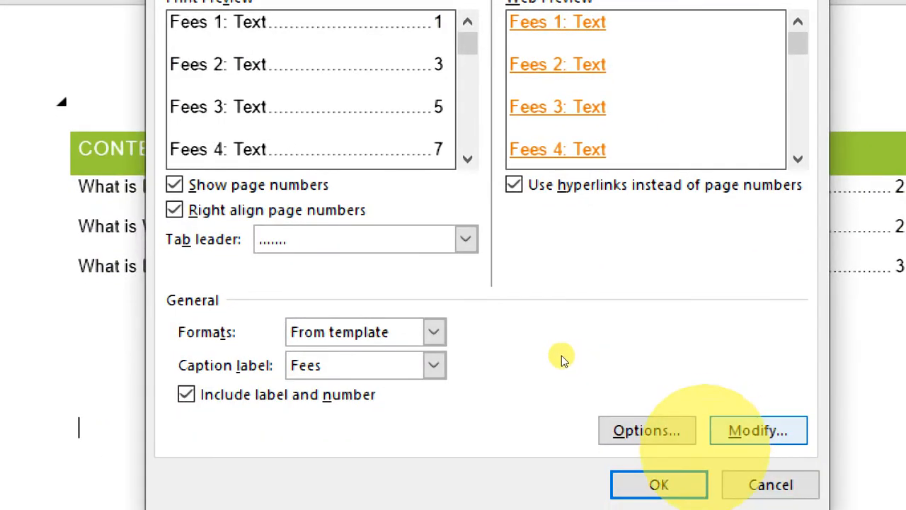
{"action": "key", "text": "Return"}
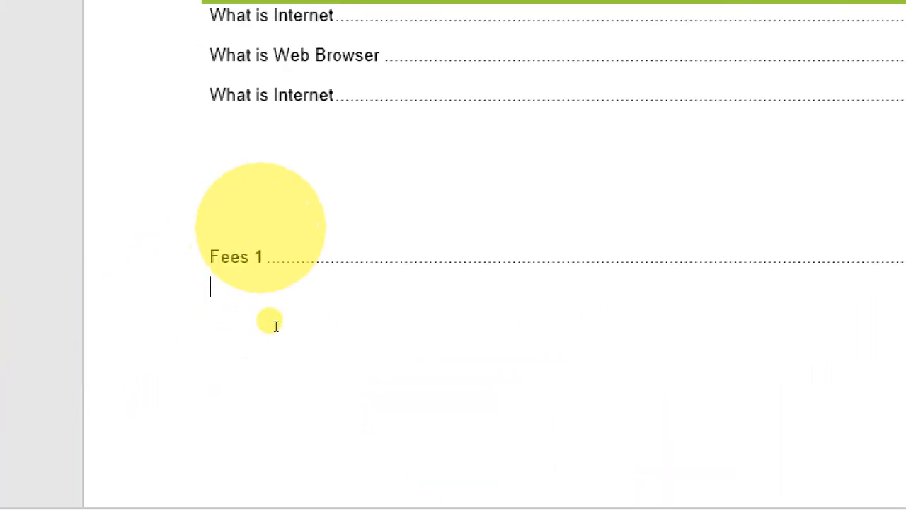
Follow the "Fees 1" entry in the table of figures to check that it leads to the captioned table.
{"action": "left_click", "coordinate": [245, 258], "text": "ctrl"}
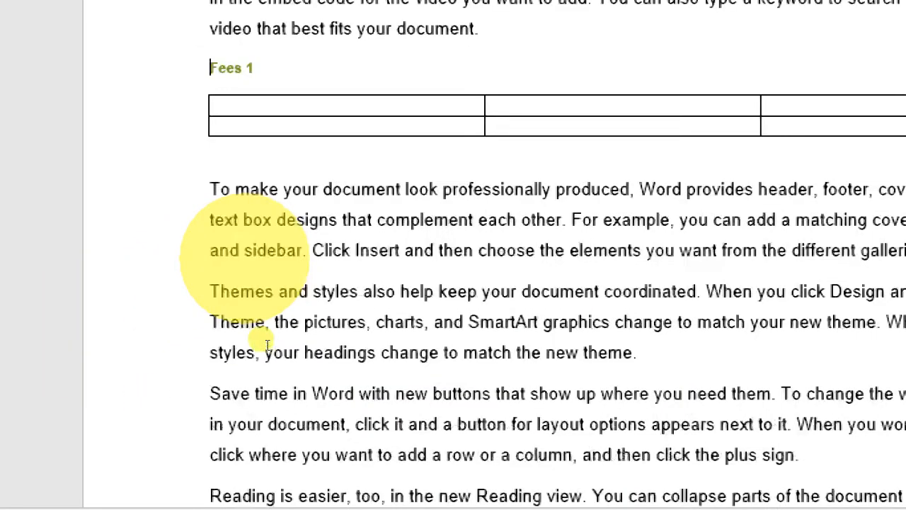
{"action": "scroll", "coordinate": [266, 344], "scroll_direction": "down", "scroll_amount": 1}
{"action": "scroll", "coordinate": [310, 235], "scroll_direction": "up", "scroll_amount": 1}
{"action": "scroll", "coordinate": [318, 313], "scroll_direction": "up", "scroll_amount": 10}
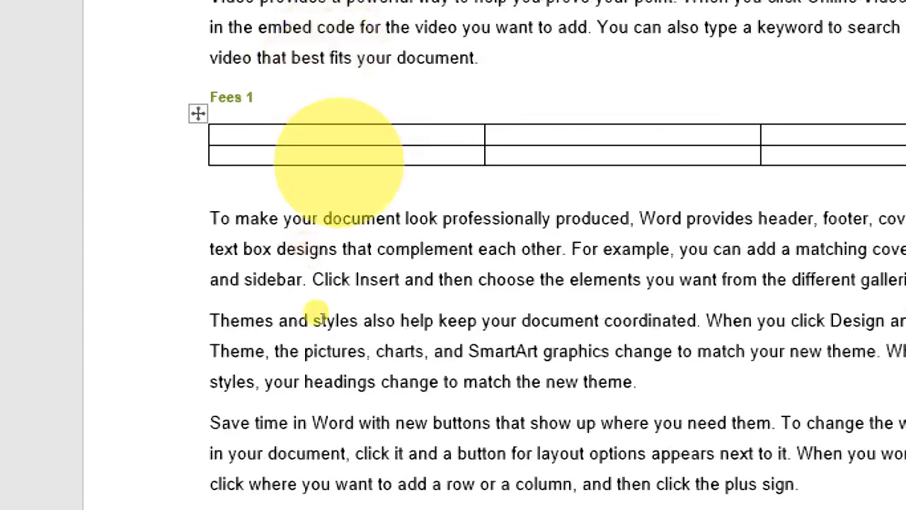
{"action": "scroll", "coordinate": [326, 306], "scroll_direction": "up", "scroll_amount": 10}
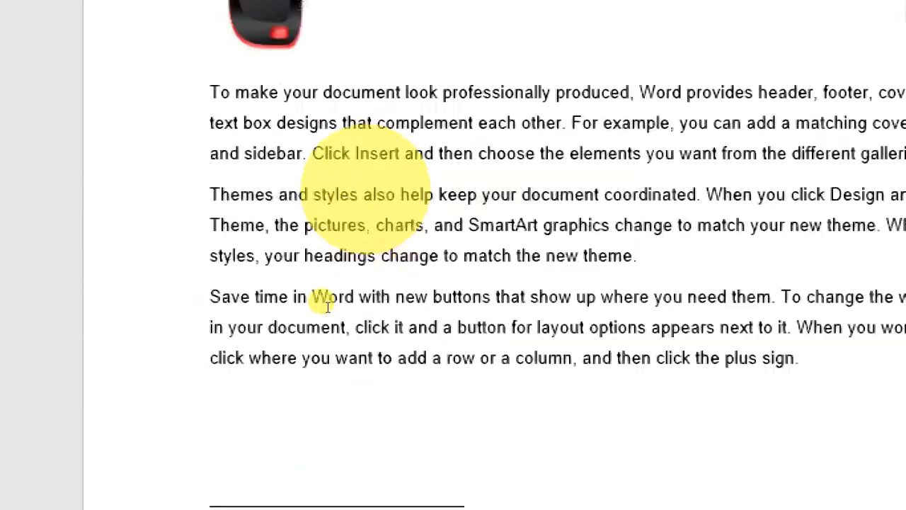